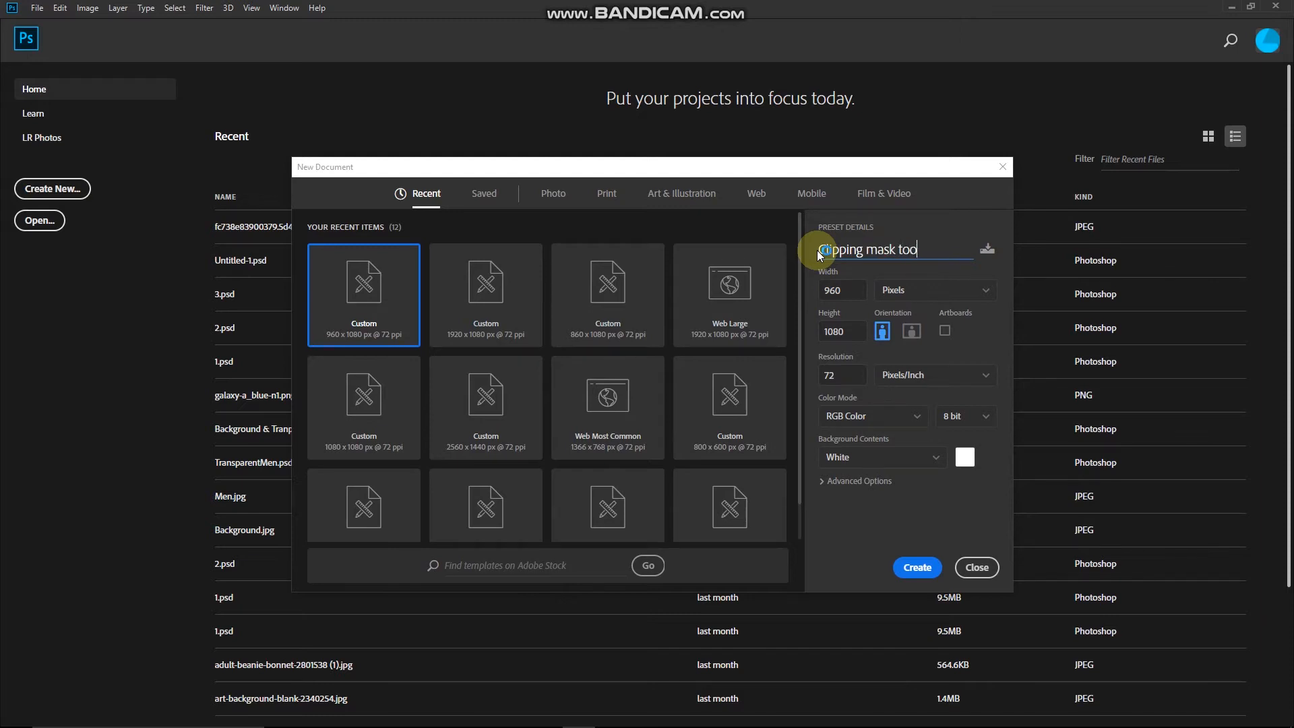
Create the document "Clipping mask tool" at 960 × 1080 pixels, 72 pixels/inch, RGB Color, with a white background
{"action": "left_click", "coordinate": [842, 292]}
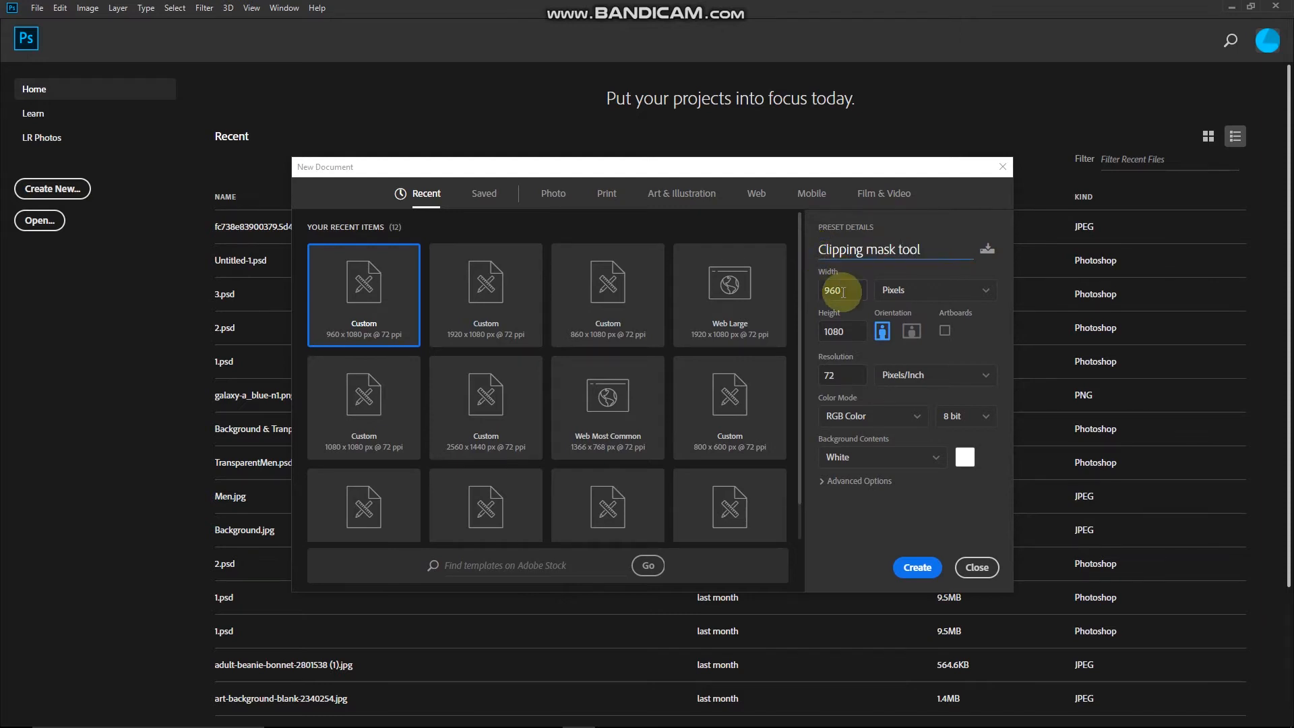
{"action": "double_click", "coordinate": [843, 292]}
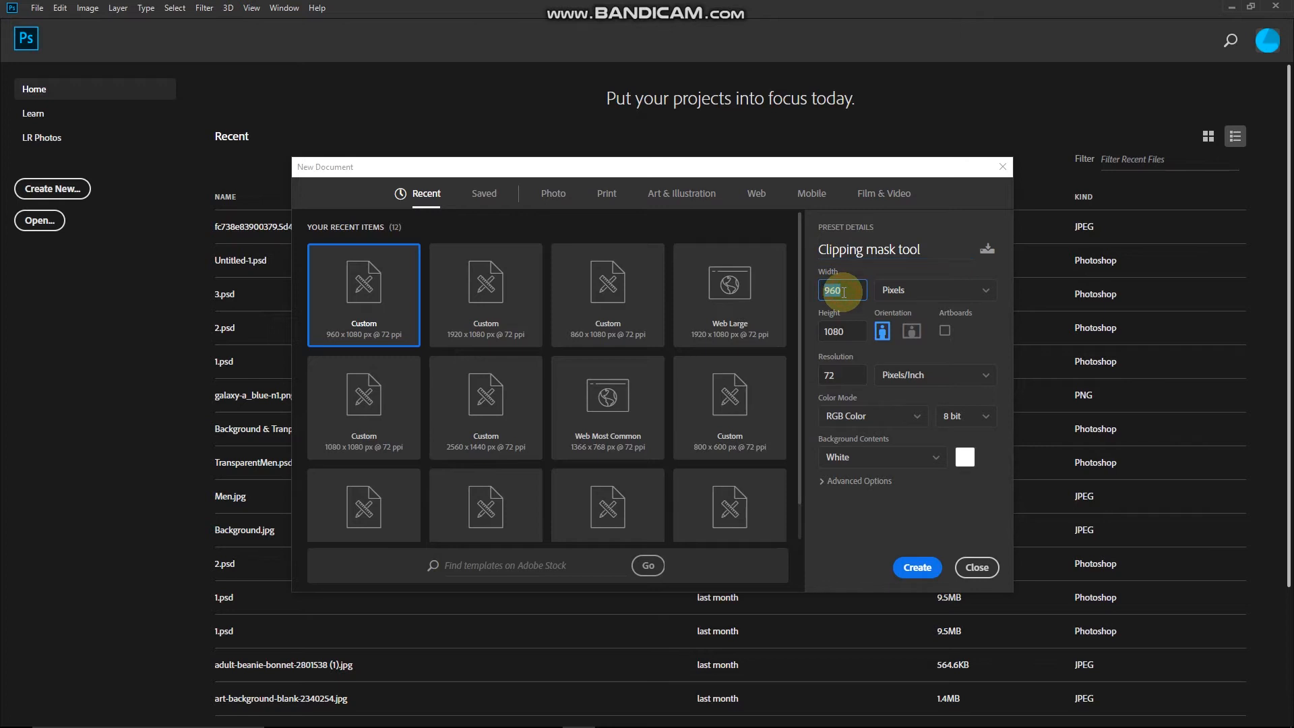
{"action": "double_click", "coordinate": [844, 335]}
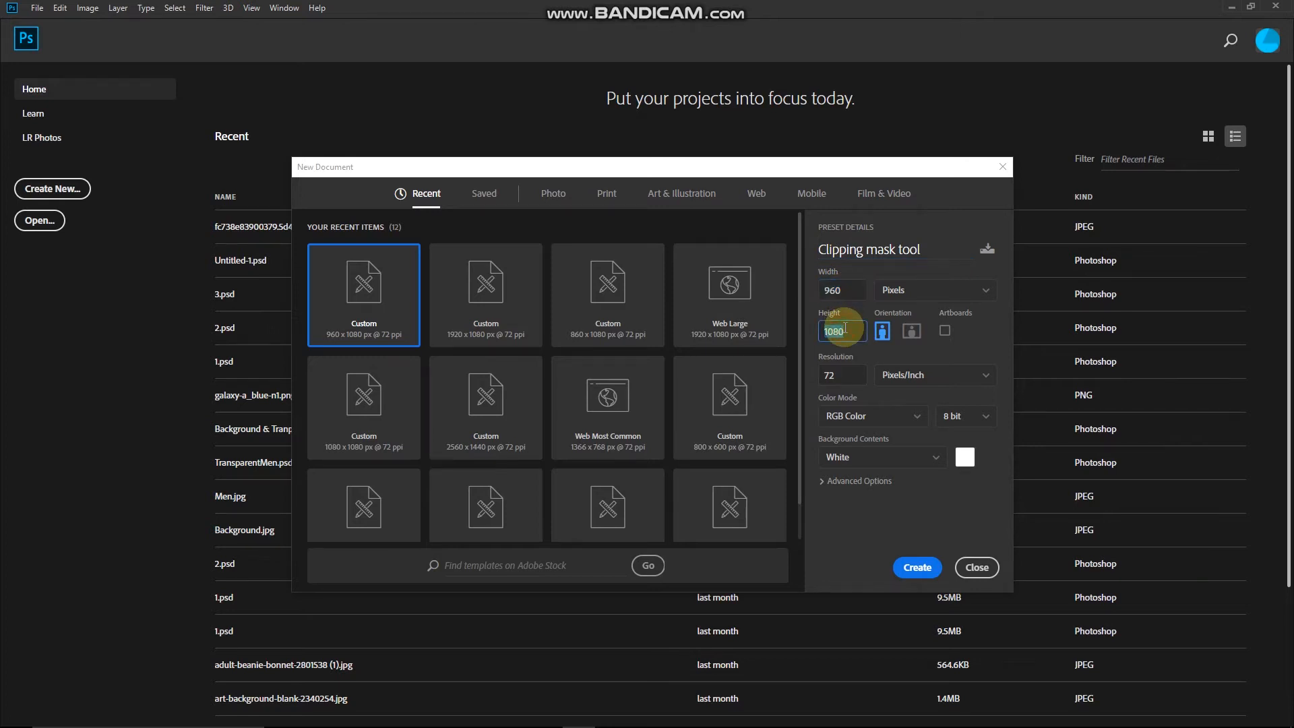
{"action": "double_click", "coordinate": [844, 373]}
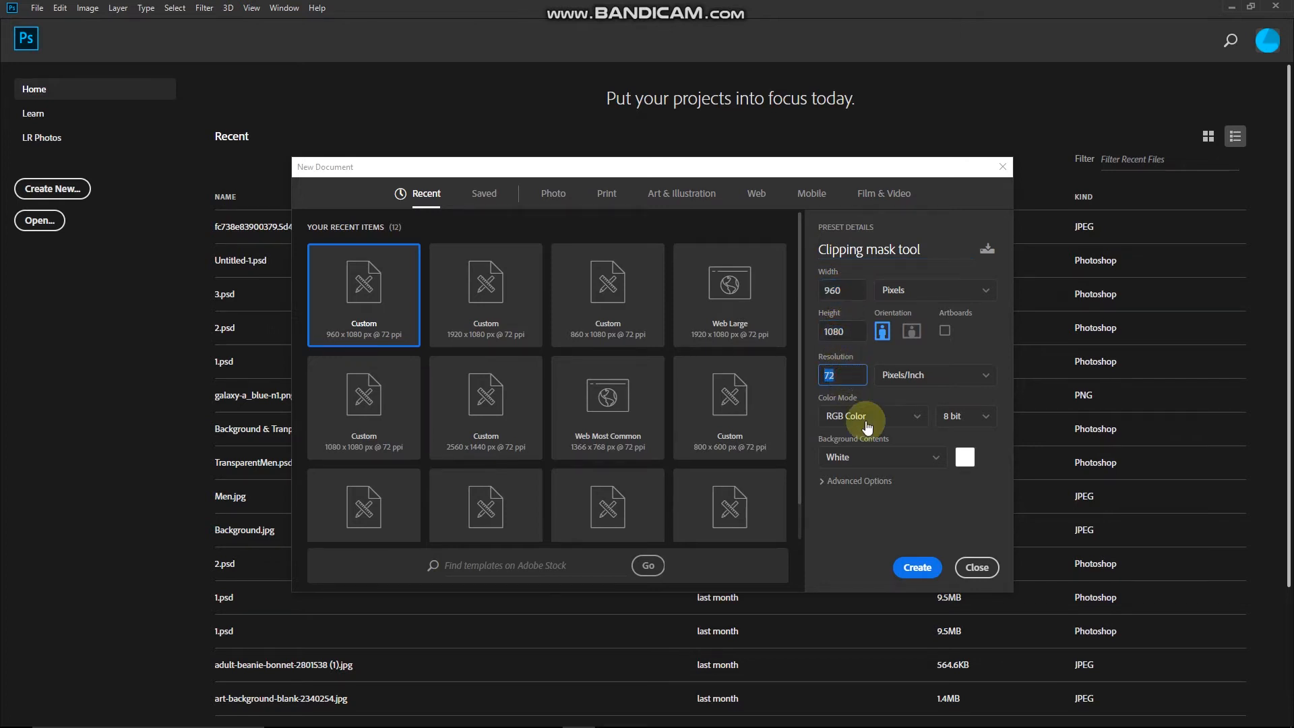
{"action": "left_click", "coordinate": [917, 567]}
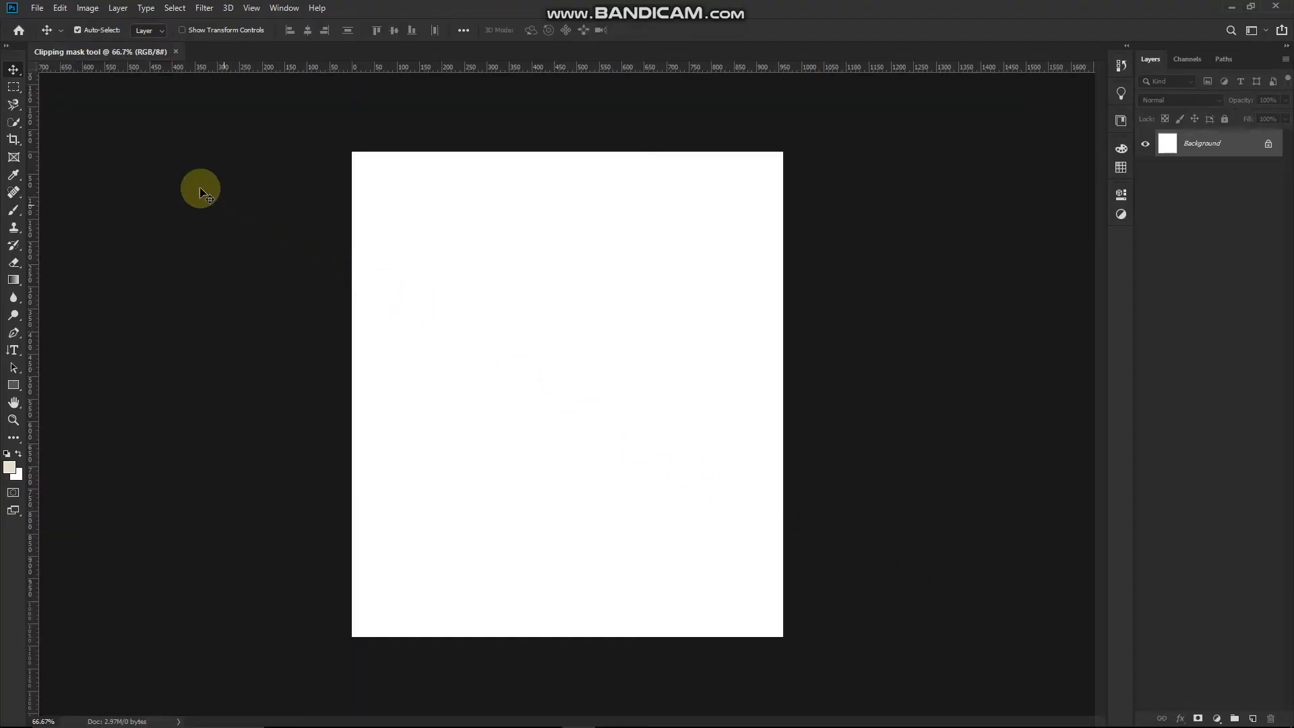
Place the portrait image fc738e83900379.5d4ab61b289e1.jpg as an embedded object in the document
{"action": "left_click", "coordinate": [37, 8]}
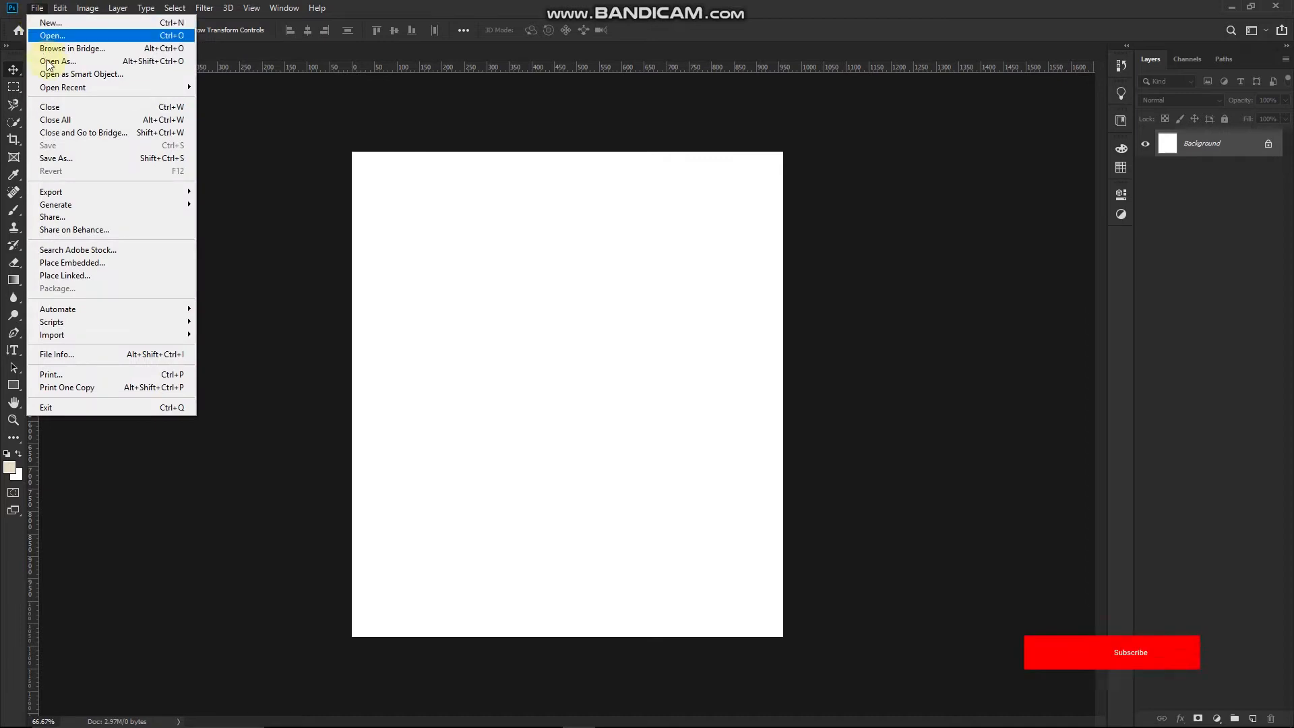
{"action": "left_click", "coordinate": [68, 263]}
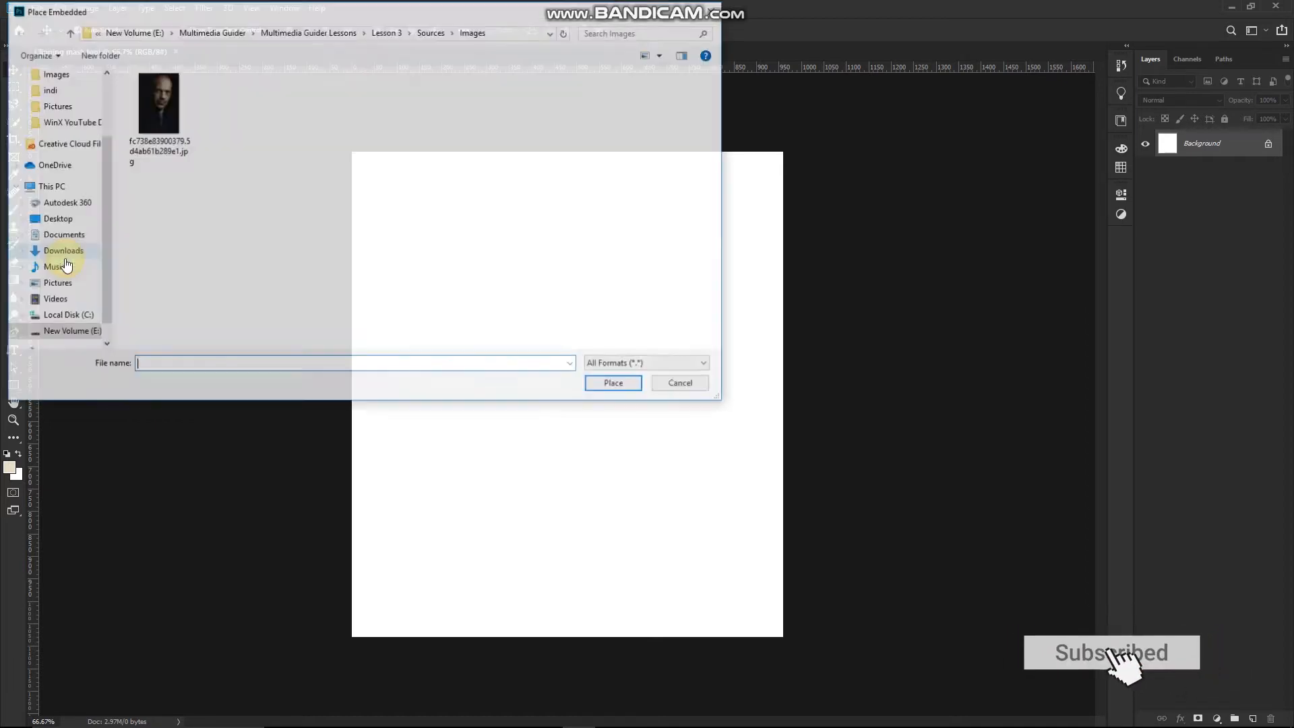
{"action": "left_click", "coordinate": [139, 151]}
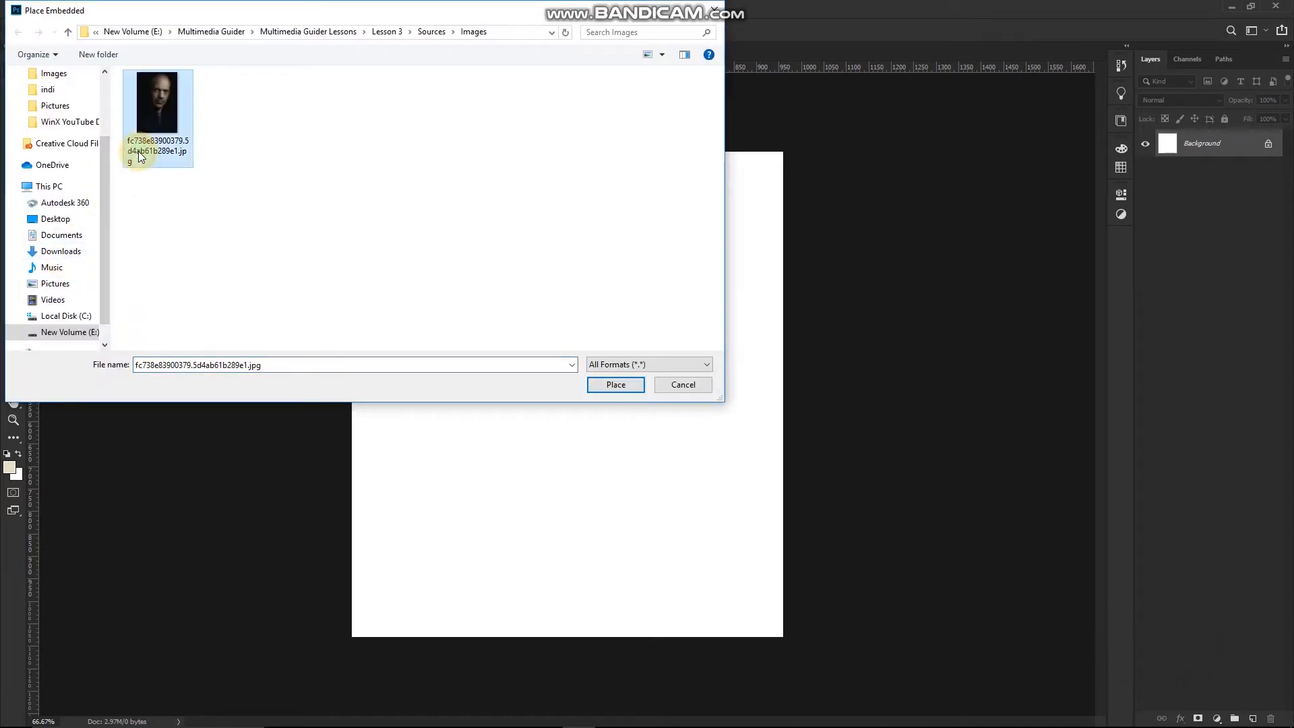
{"action": "left_click", "coordinate": [617, 388]}
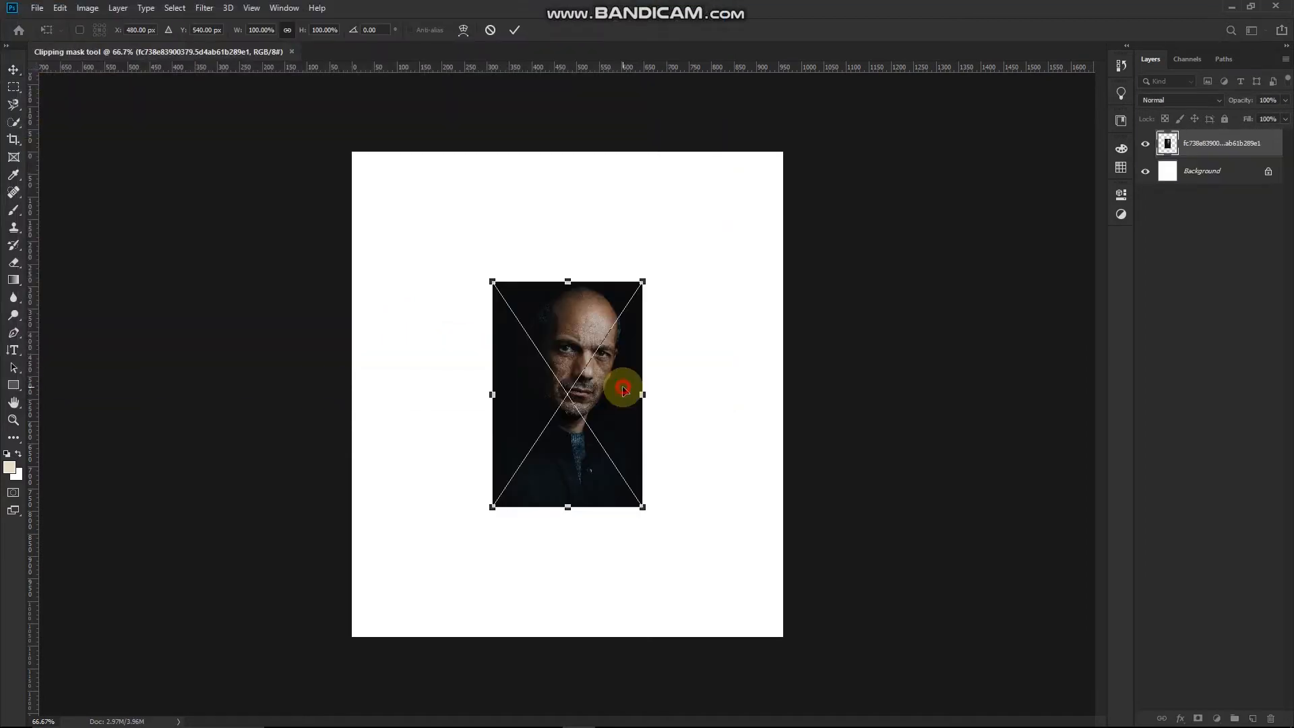
Align the placed portrait with the canvas's upper-left corner, scale it to about 288% so it covers the canvas, and commit
{"action": "left_click_drag", "start_coordinate": [623, 389], "coordinate": [479, 256]}
{"action": "scroll", "coordinate": [510, 249], "scroll_direction": "down", "scroll_amount": 1}
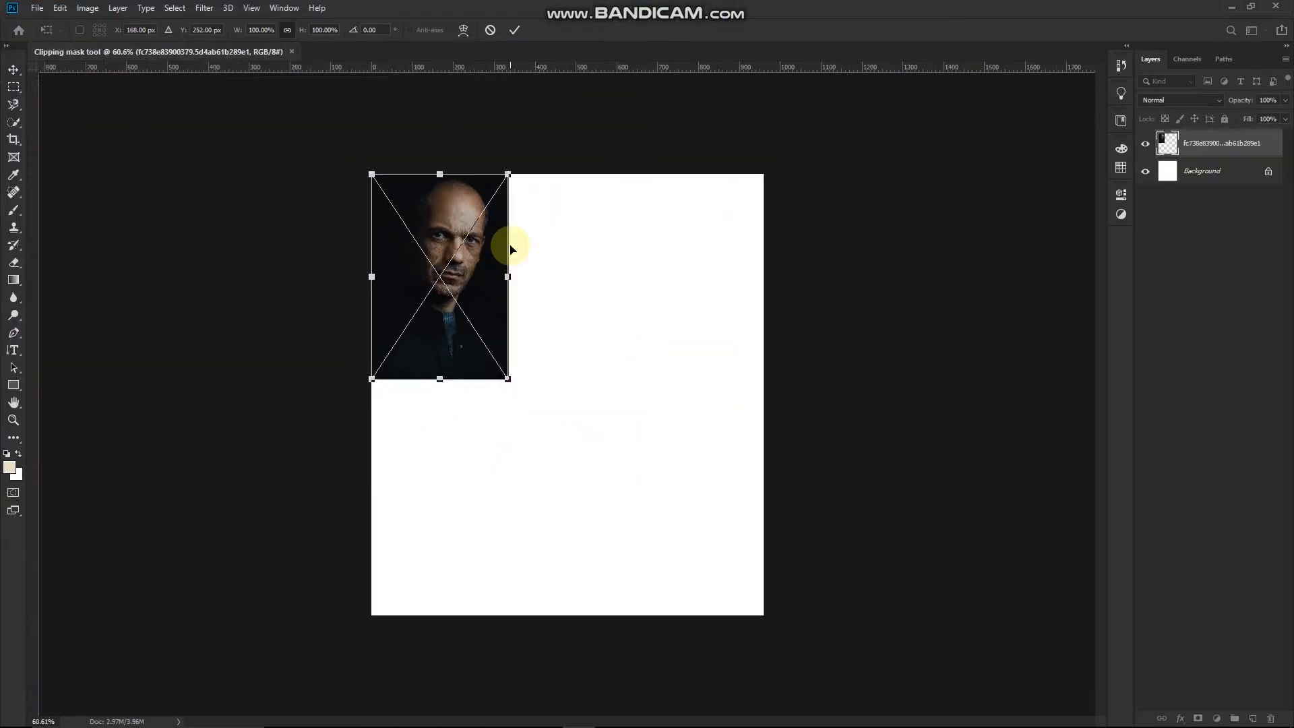
{"action": "scroll", "coordinate": [510, 249], "scroll_direction": "down", "scroll_amount": 2}
{"action": "left_click_drag", "start_coordinate": [513, 379], "coordinate": [747, 687]}
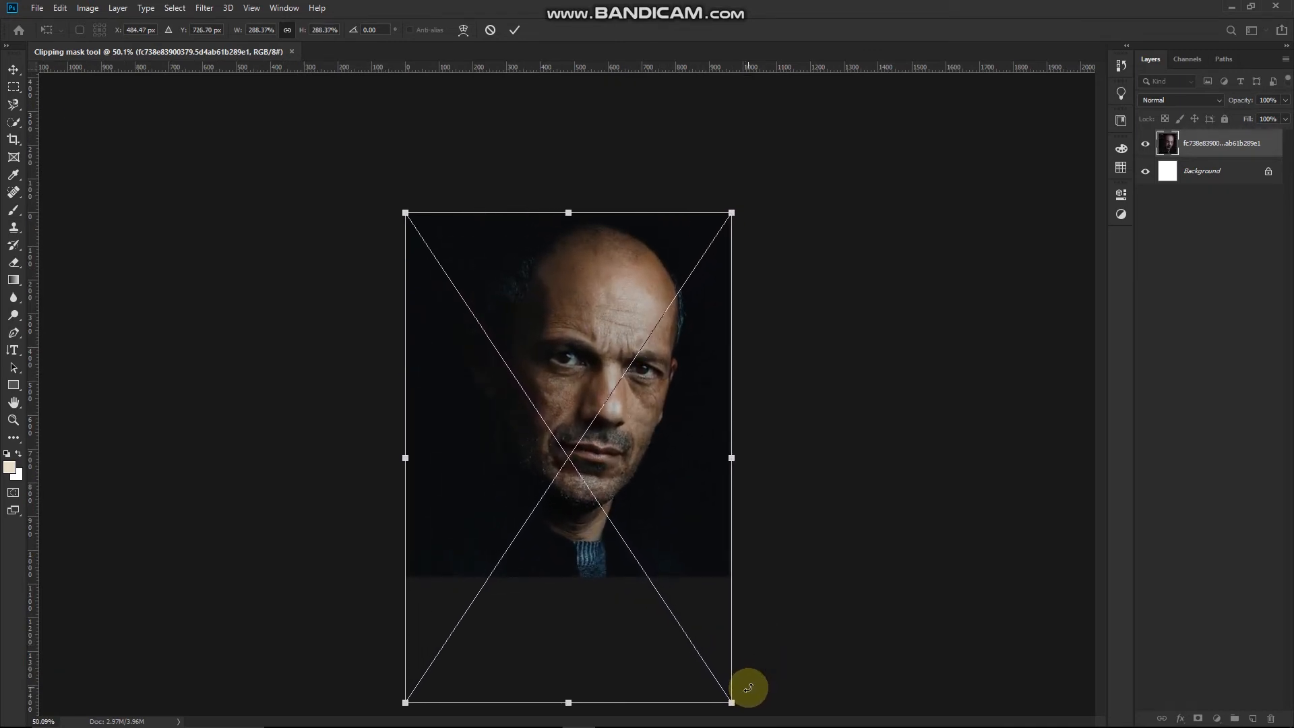
{"action": "key", "text": "Return"}
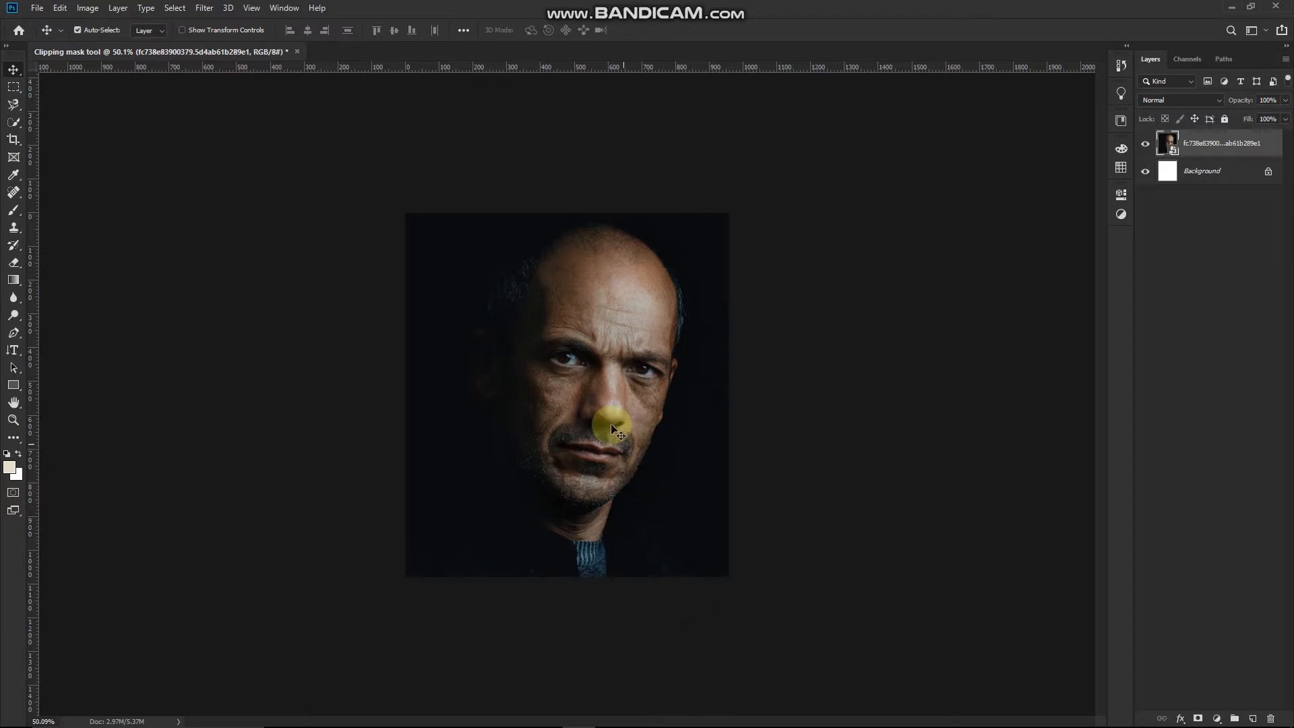
{"action": "scroll", "coordinate": [597, 407], "scroll_direction": "up", "scroll_amount": 2}
{"action": "scroll", "coordinate": [596, 406], "scroll_direction": "up", "scroll_amount": 2}
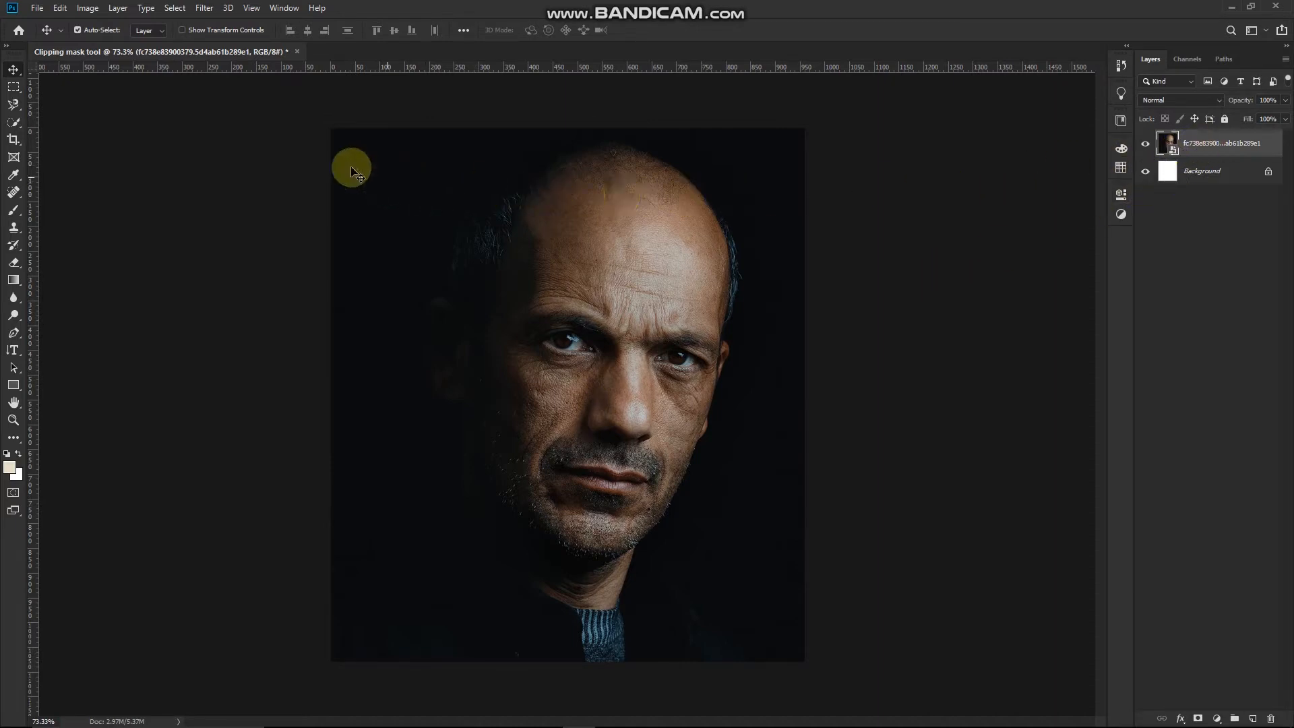
Duplicate the portrait layer within the same document, keeping the default copy name
{"action": "left_click", "coordinate": [116, 8]}
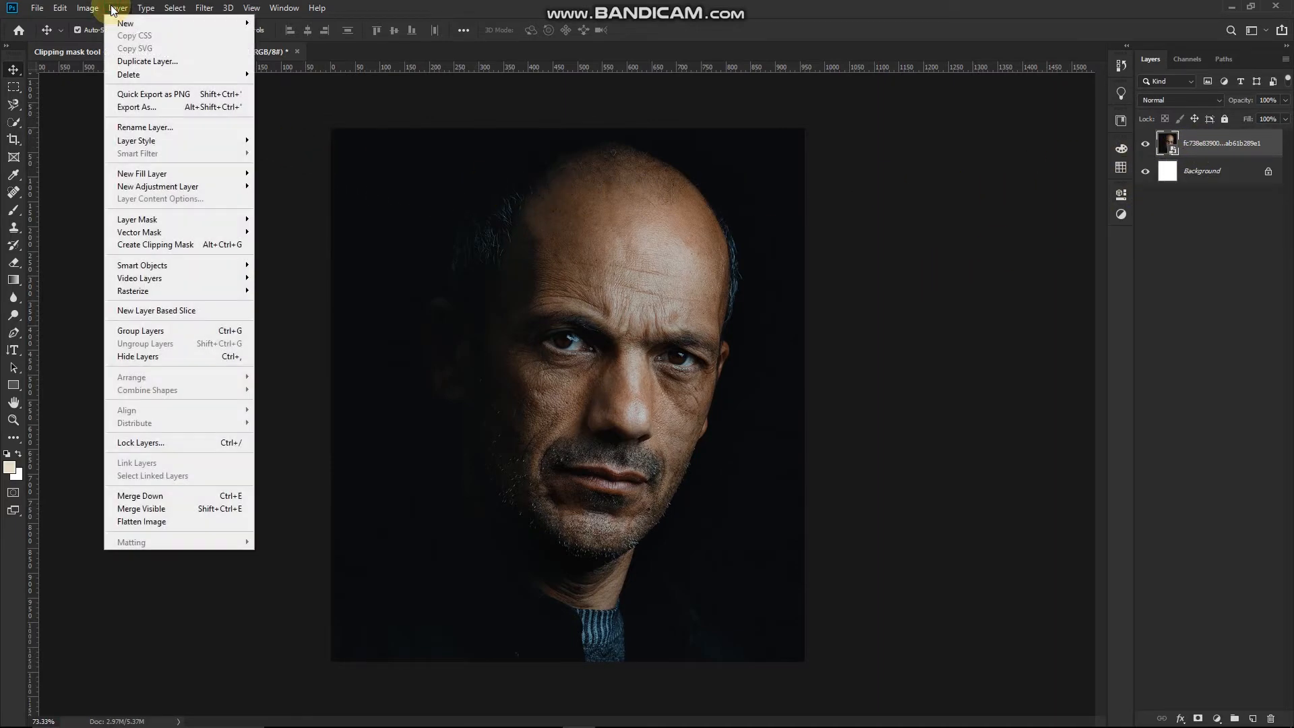
{"action": "left_click", "coordinate": [124, 61]}
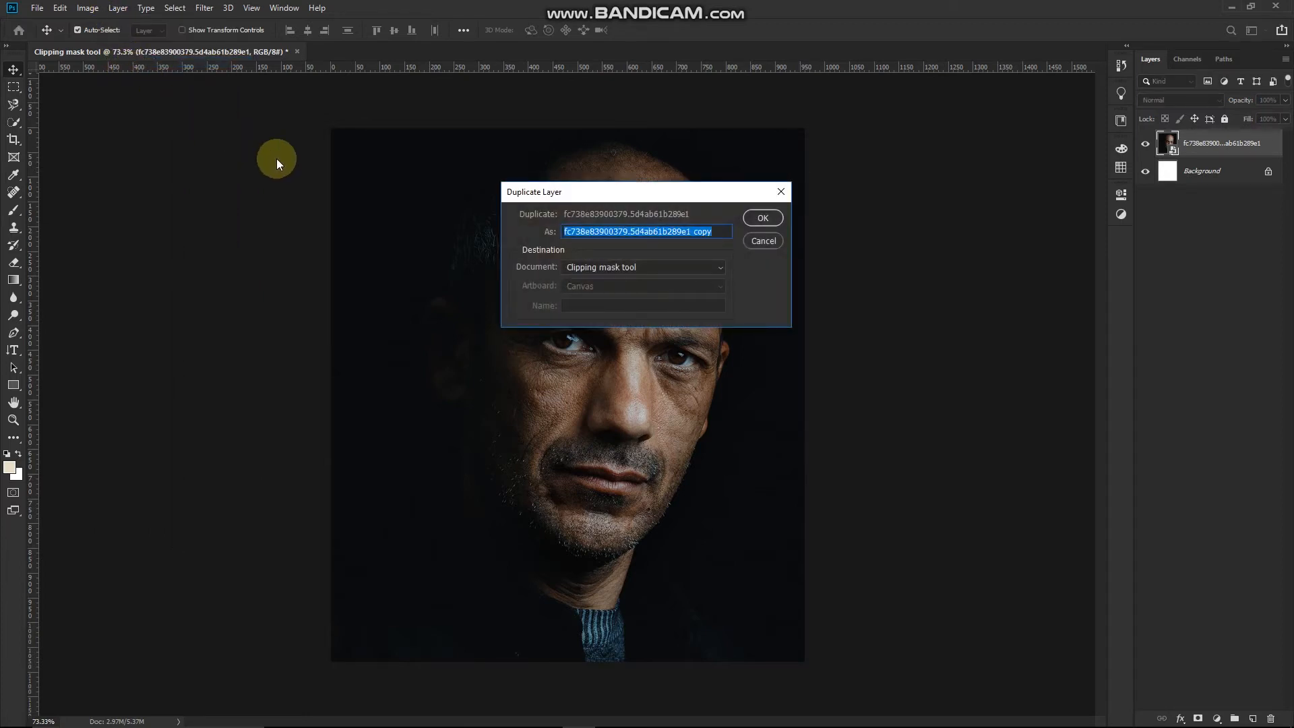
{"action": "left_click", "coordinate": [762, 219]}
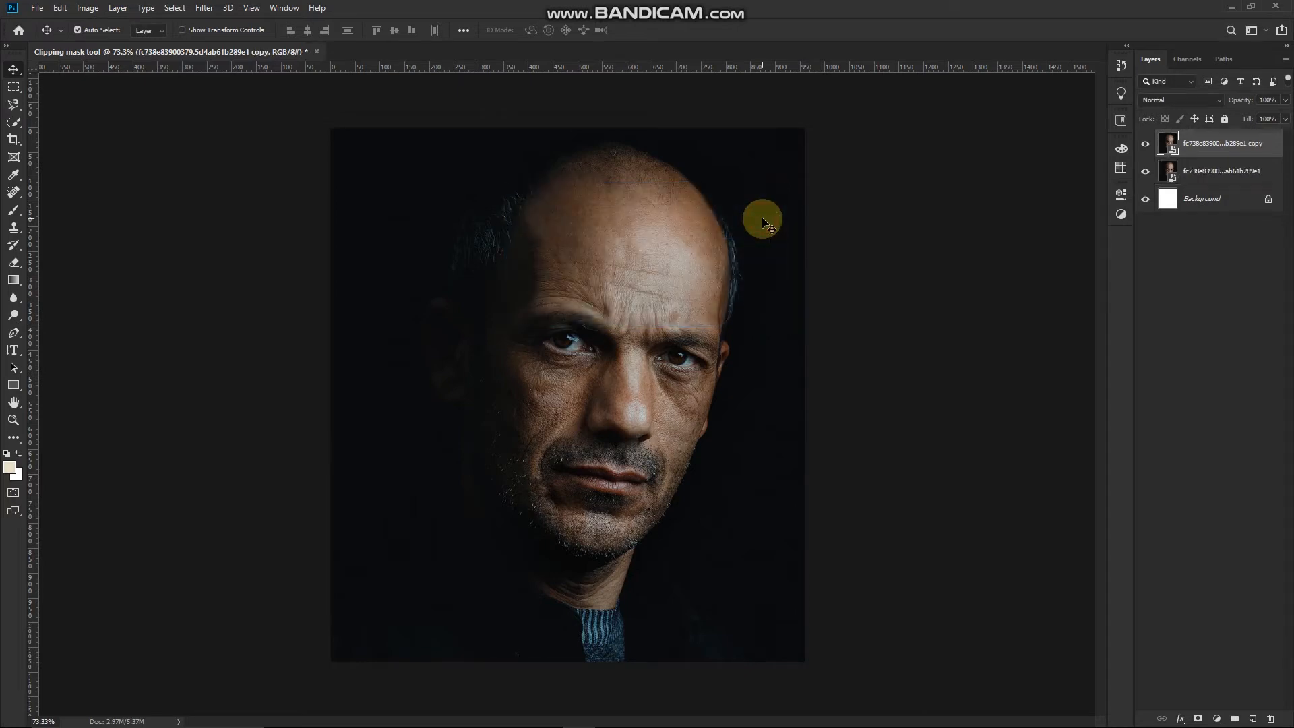
Hide the original portrait layer and make its copy the active layer
{"action": "left_click", "coordinate": [1176, 171]}
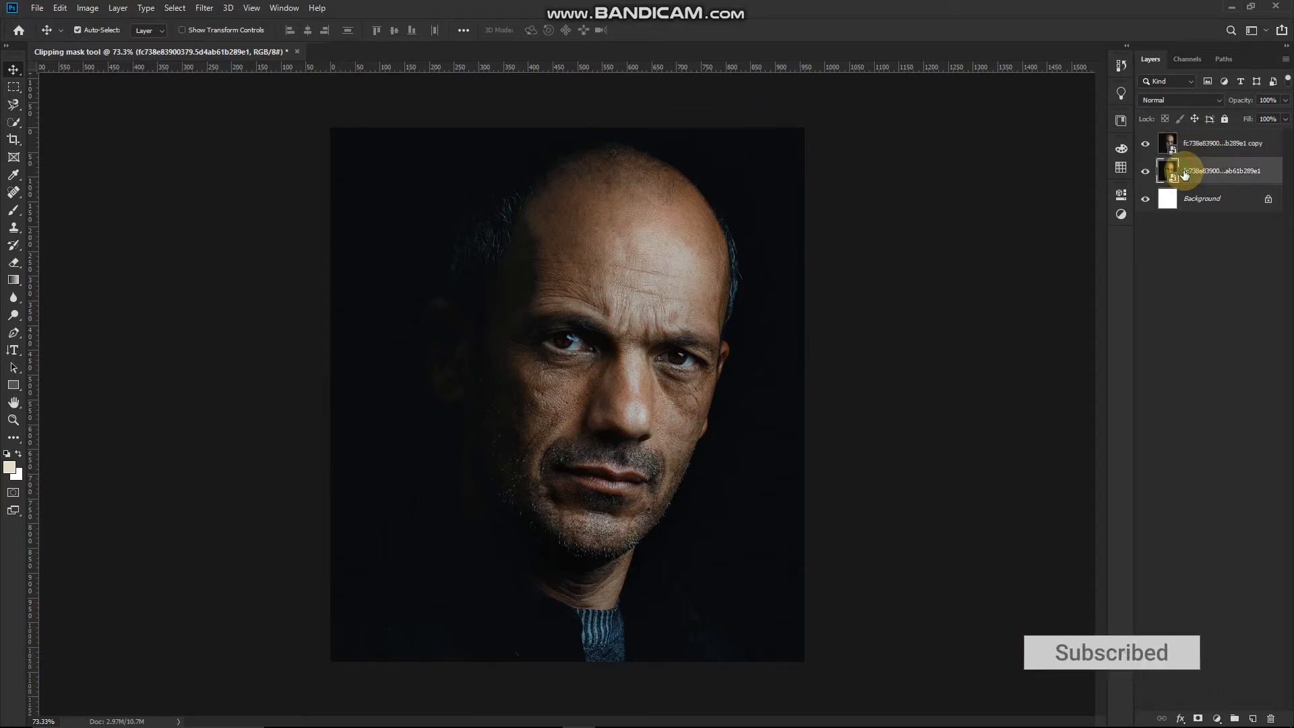
{"action": "left_click", "coordinate": [1145, 172]}
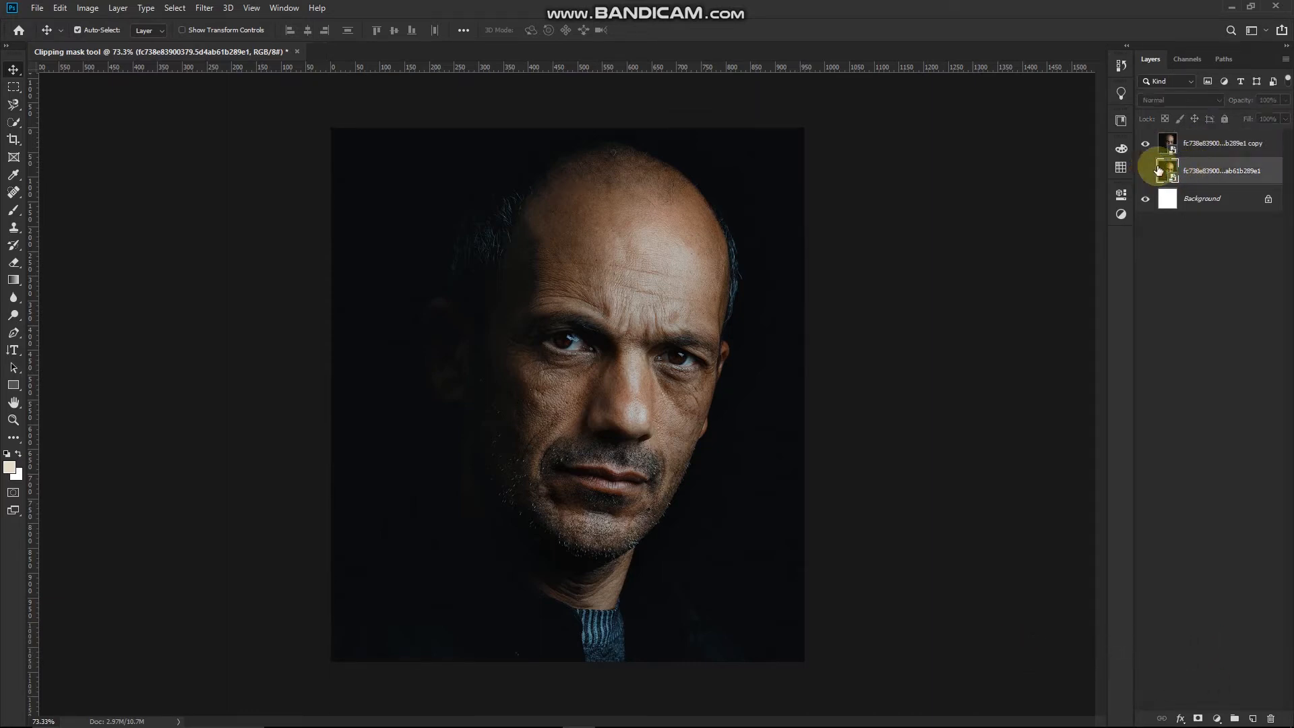
{"action": "left_click", "coordinate": [1204, 143]}
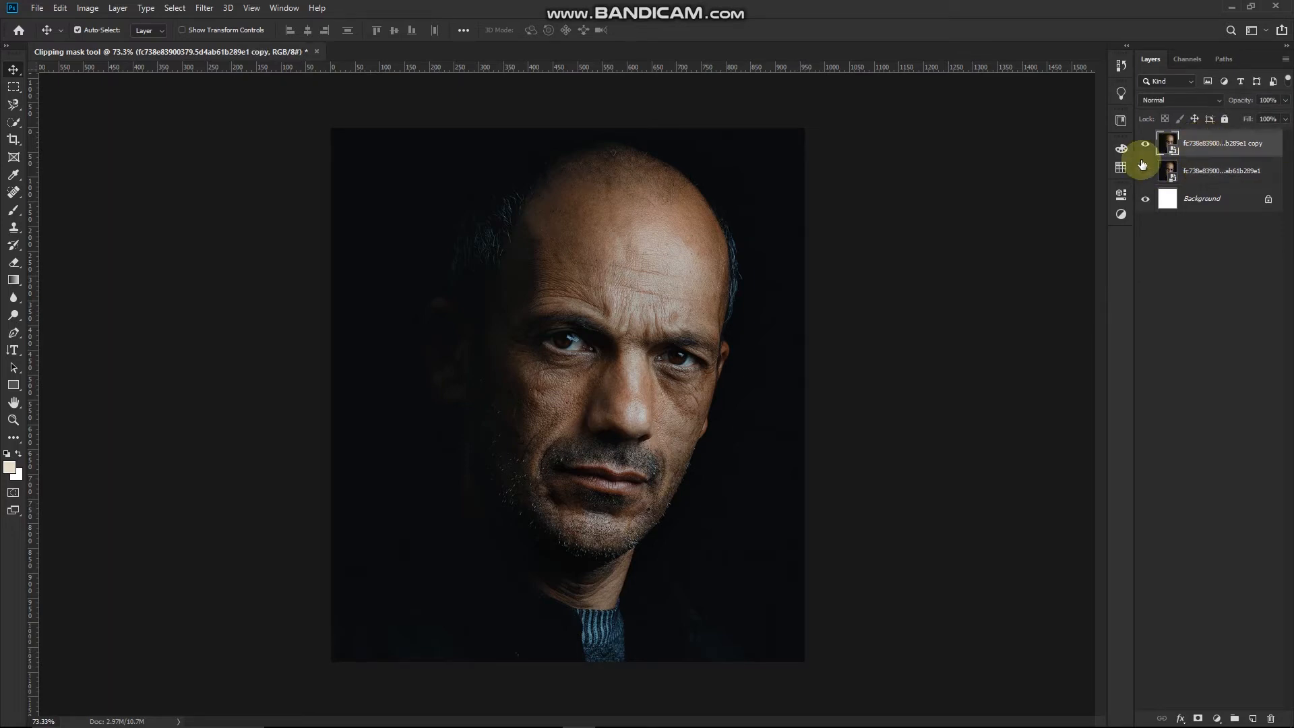
Add the vertical text "LOVE" over the forehead with the Vertical Type tool, replacing the placeholder text
{"action": "left_click", "coordinate": [12, 350]}
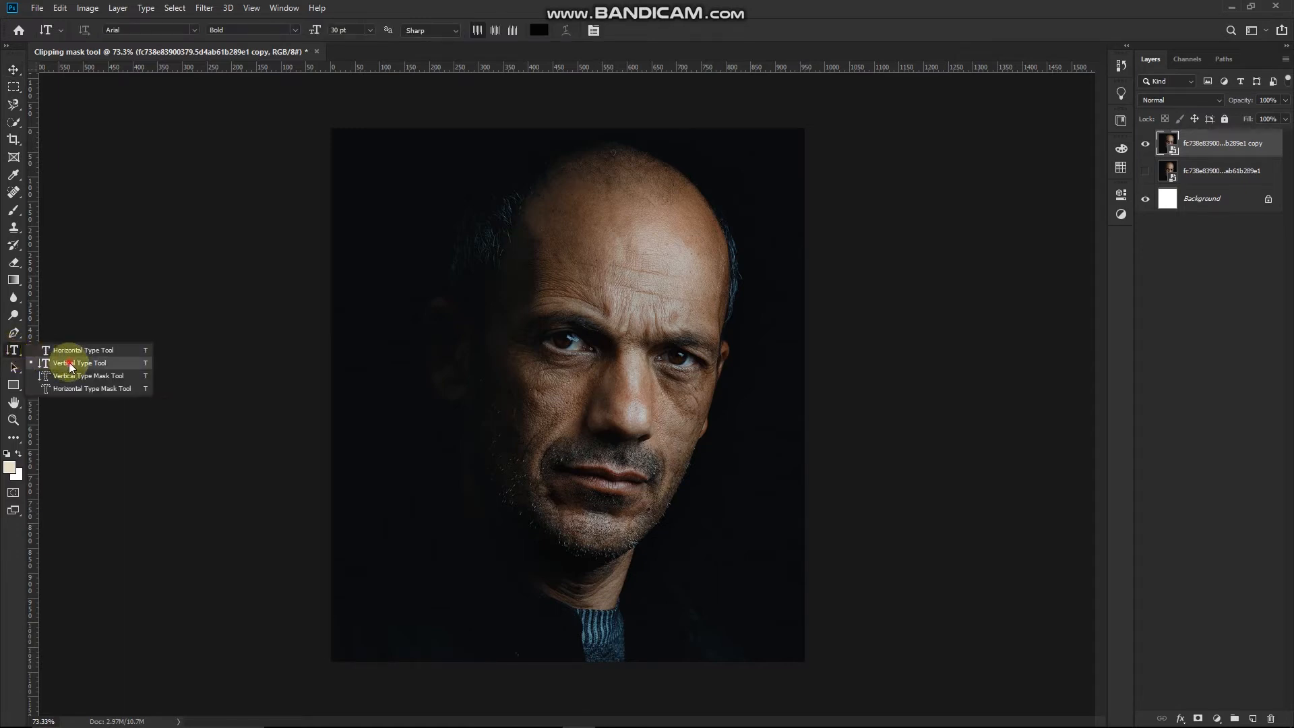
{"action": "left_click", "coordinate": [44, 354]}
{"action": "left_click", "coordinate": [671, 261]}
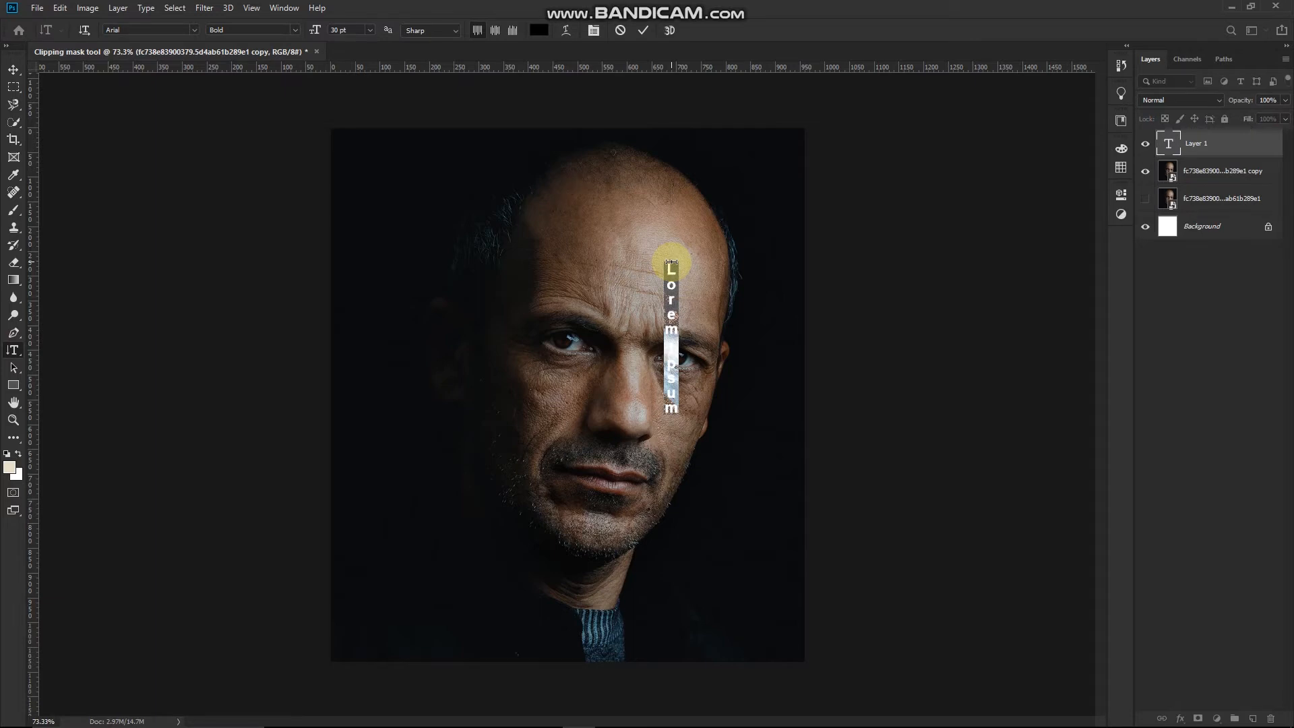
{"action": "key", "text": "Delete"}
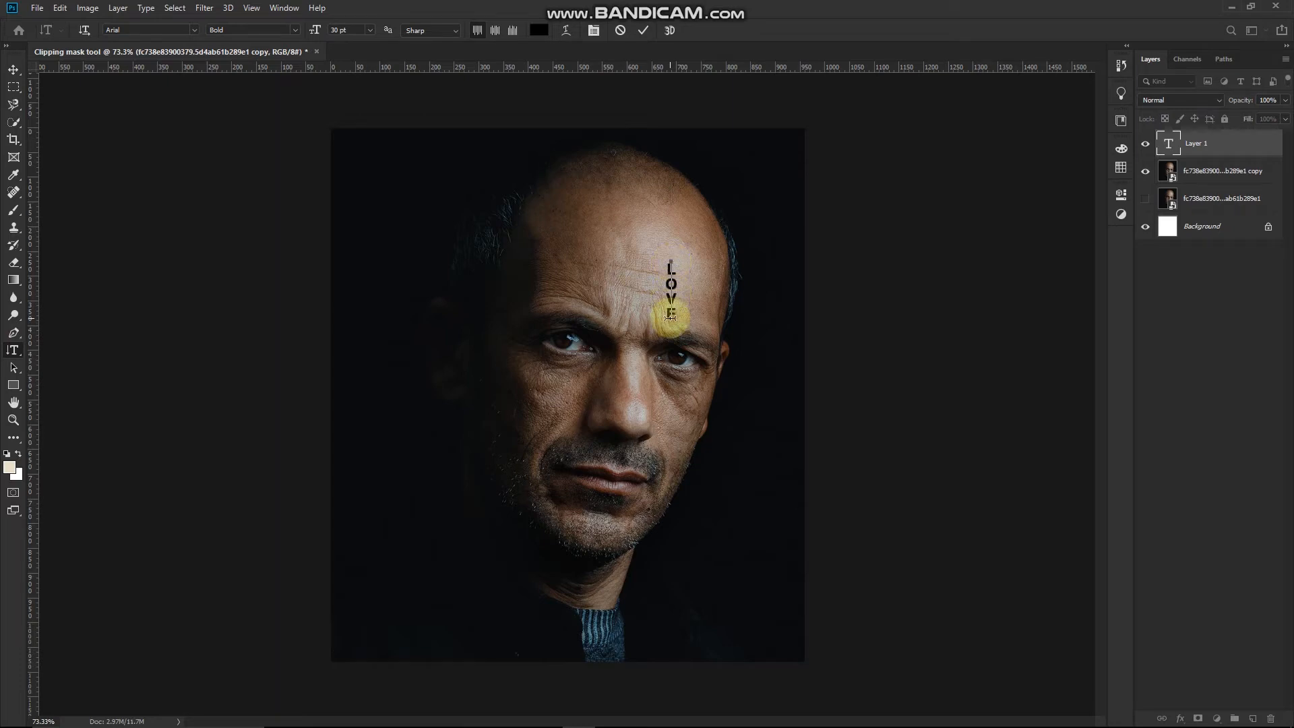
Set the font size of the whole vertical word "LOVE" to 266 pt
{"action": "left_click_drag", "start_coordinate": [670, 316], "coordinate": [663, 263]}
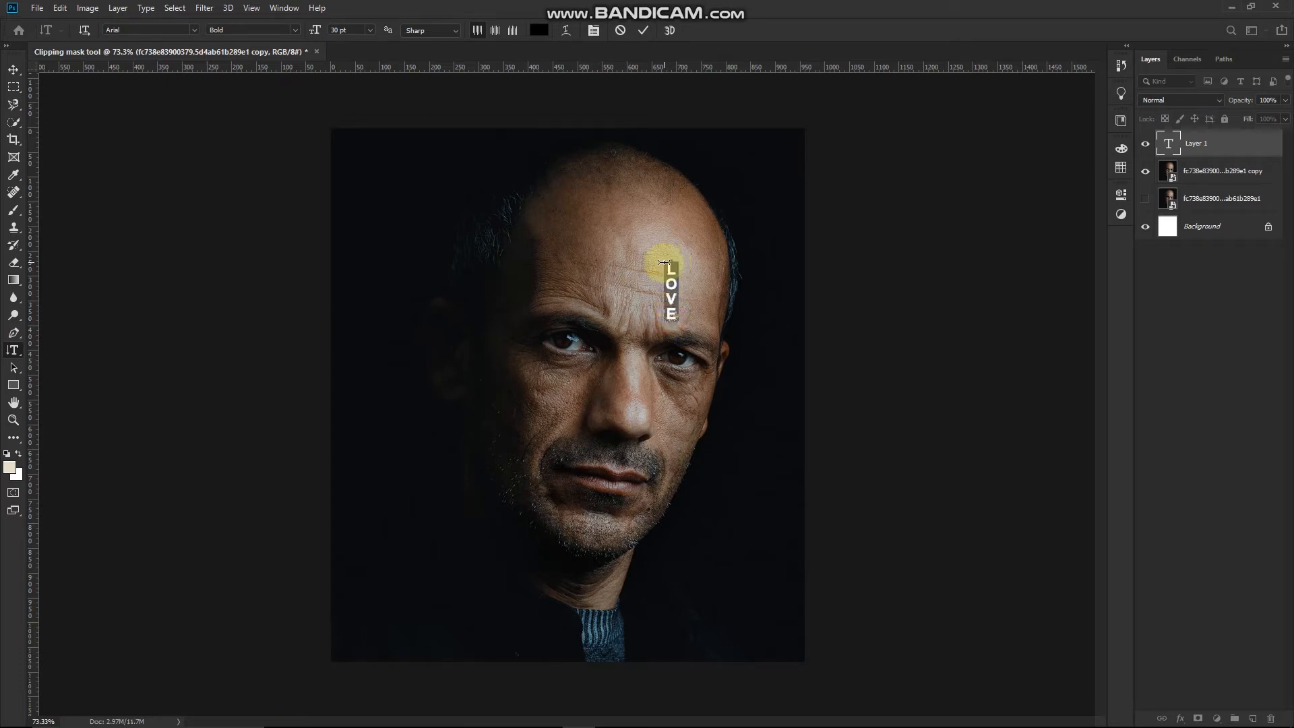
{"action": "left_click", "coordinate": [348, 31]}
{"action": "type", "text": "266"}
{"action": "key", "text": "Return"}
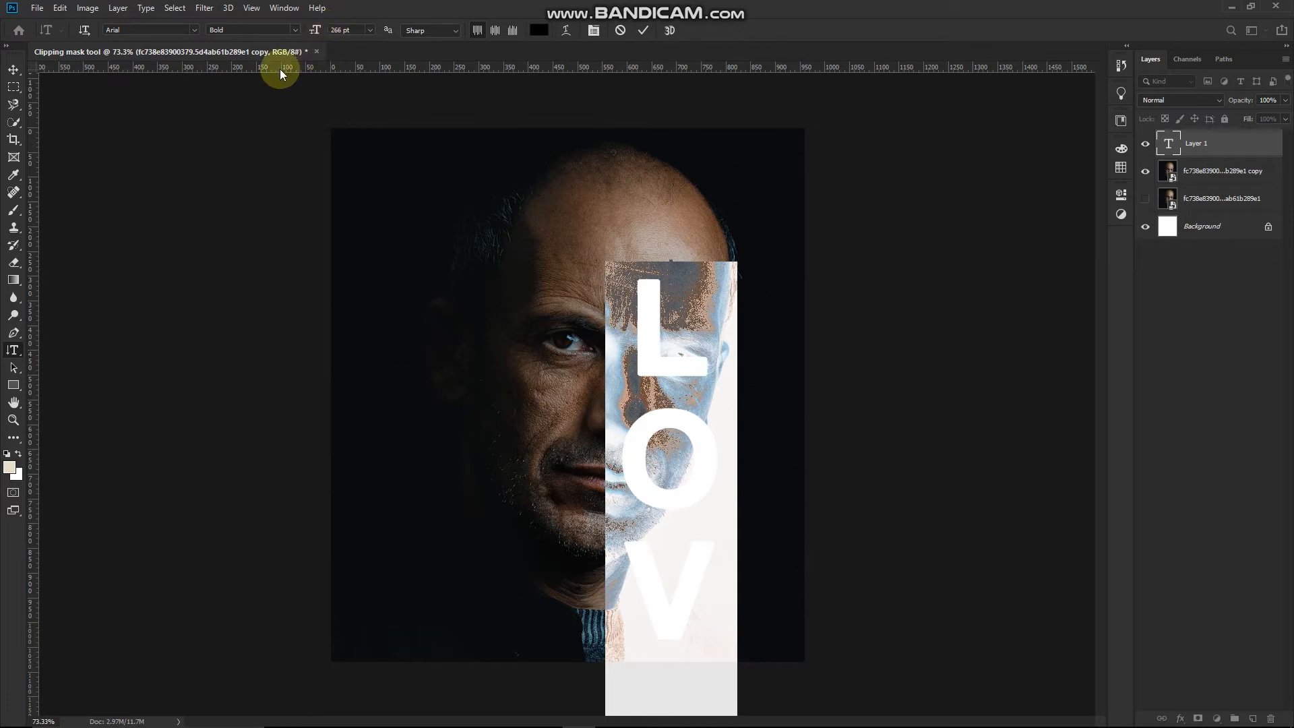
Move the "LOVE" text upward with the Move tool so all four letters fit within the canvas
{"action": "left_click", "coordinate": [12, 69]}
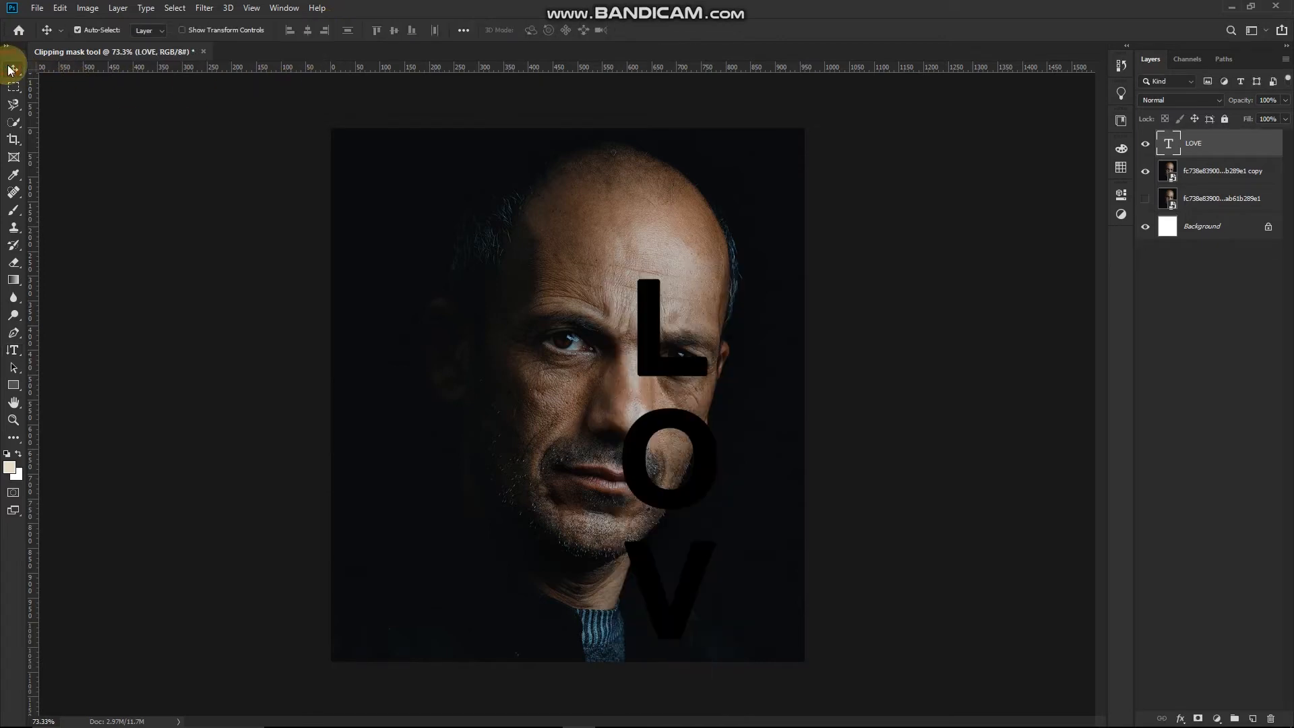
{"action": "left_click", "coordinate": [649, 352]}
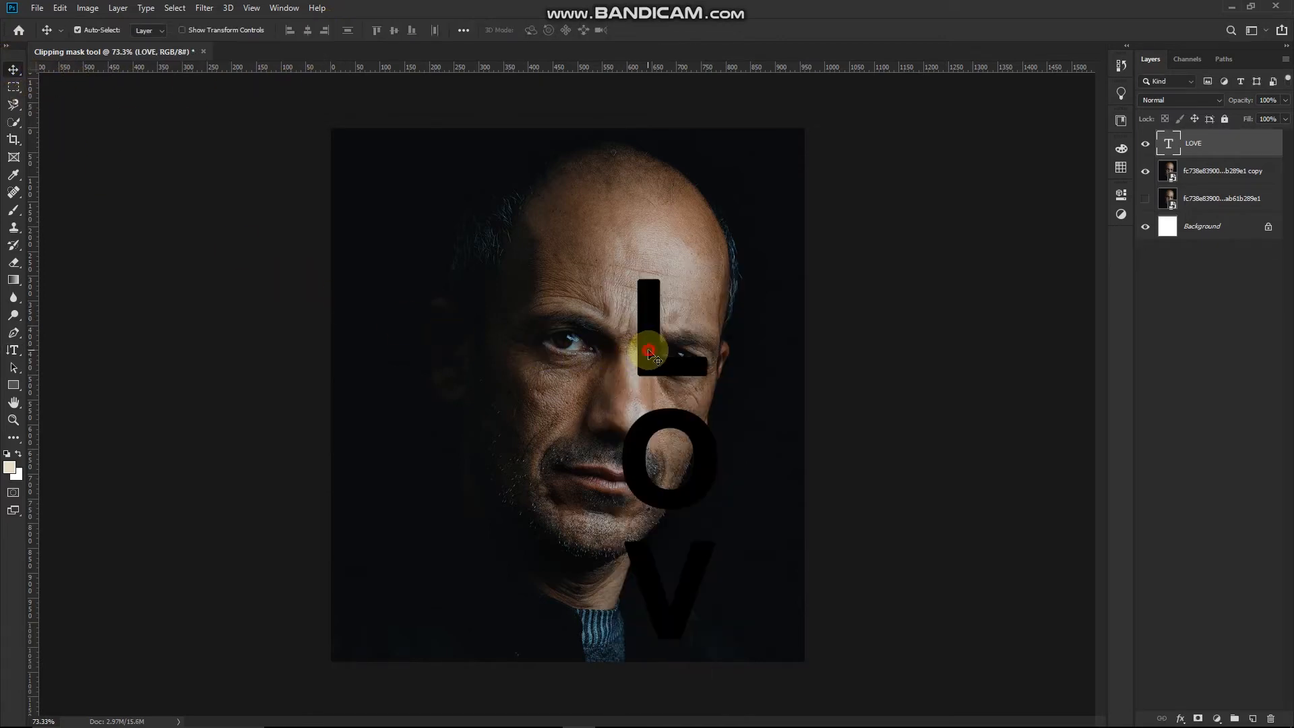
{"action": "left_click_drag", "start_coordinate": [649, 352], "coordinate": [661, 225]}
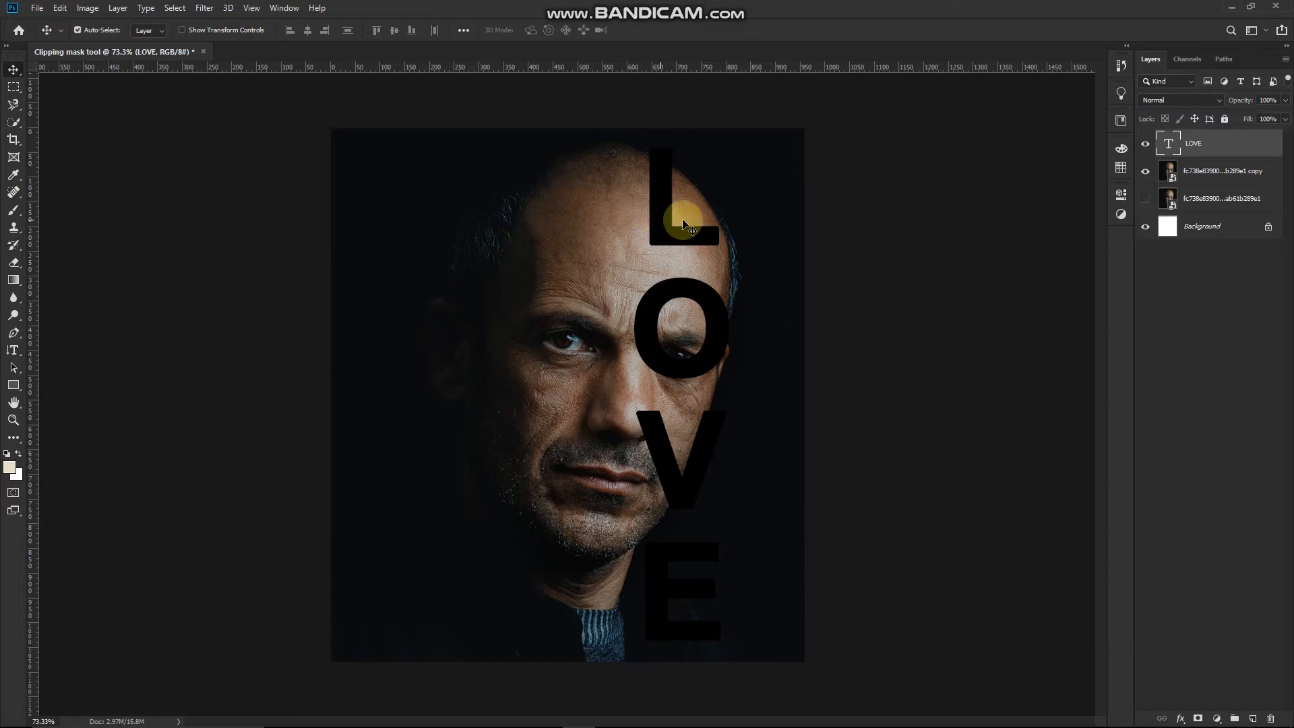
Move the portrait copy layer above the "LOVE" text layer and clip it to the text with a clipping mask
{"action": "left_click", "coordinate": [1215, 177]}
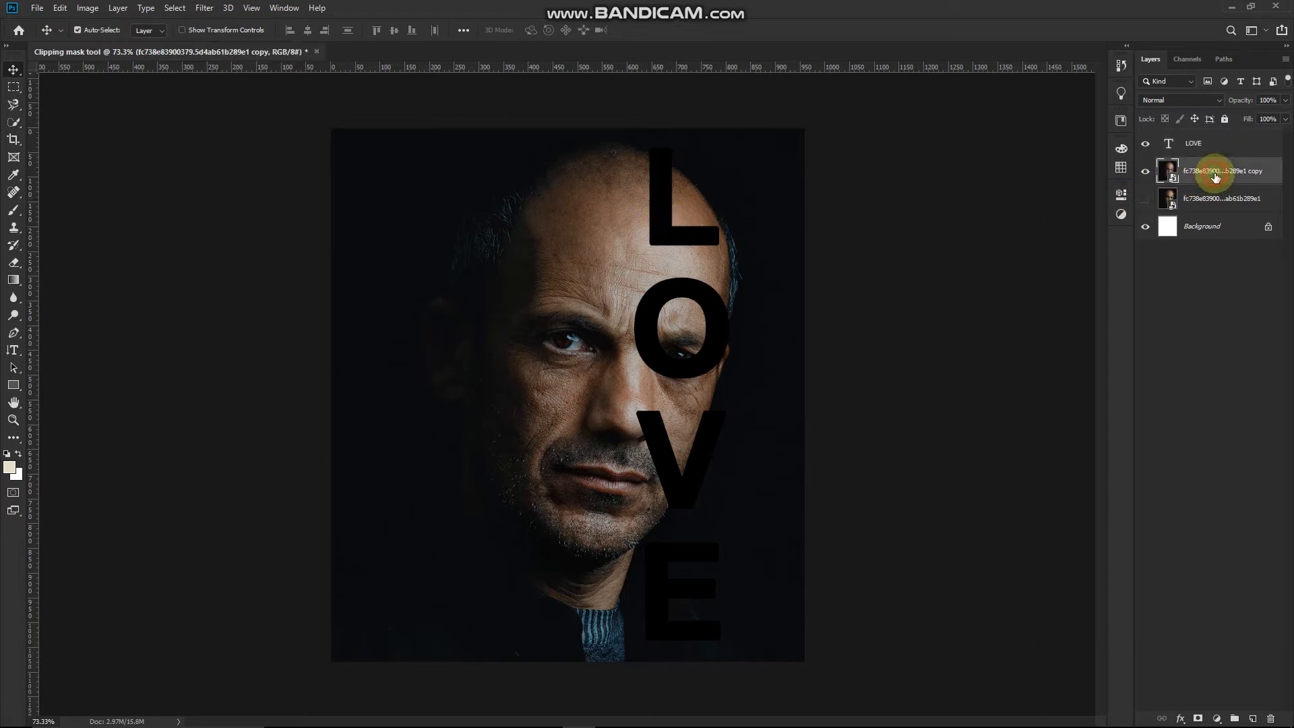
{"action": "left_click_drag", "start_coordinate": [1214, 177], "coordinate": [1214, 139]}
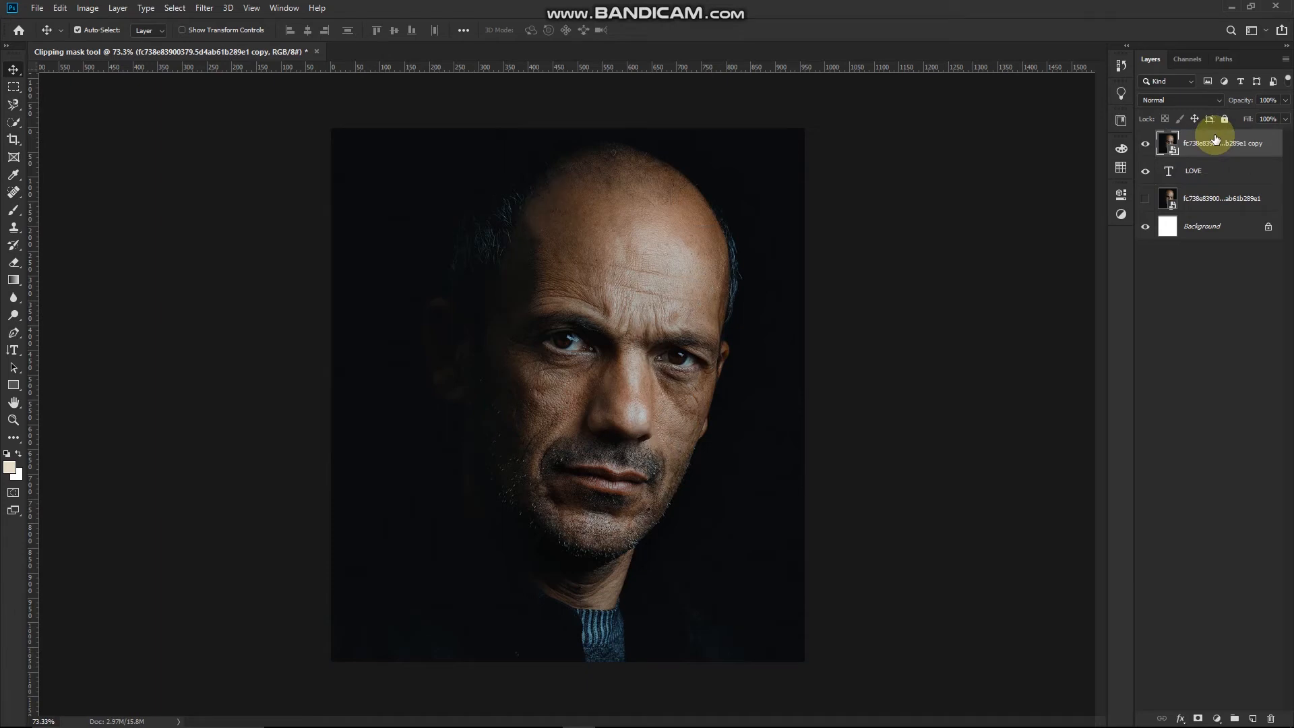
{"action": "right_click", "coordinate": [1214, 145]}
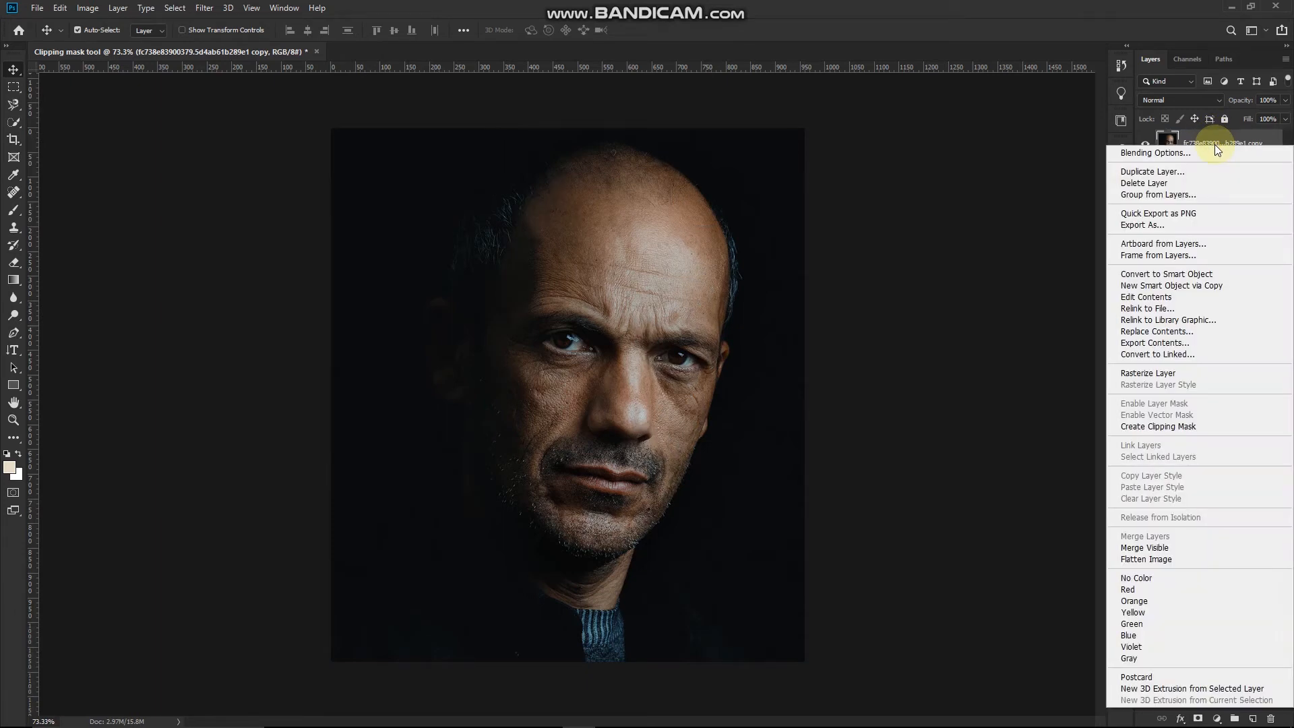
{"action": "left_click", "coordinate": [1210, 426]}
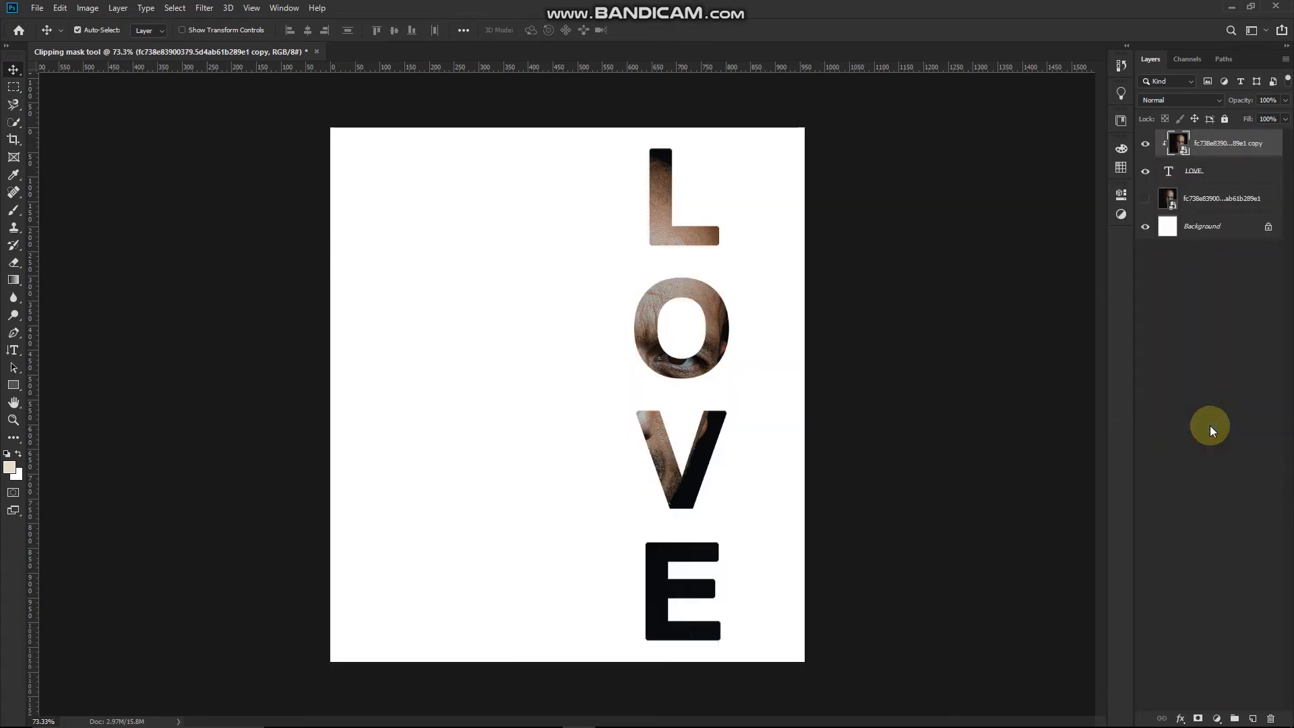
Draw a white, full-height rectangle about 383 × 1080 px along the canvas's right edge, covering the "LOVE" text
{"action": "left_click", "coordinate": [13, 386]}
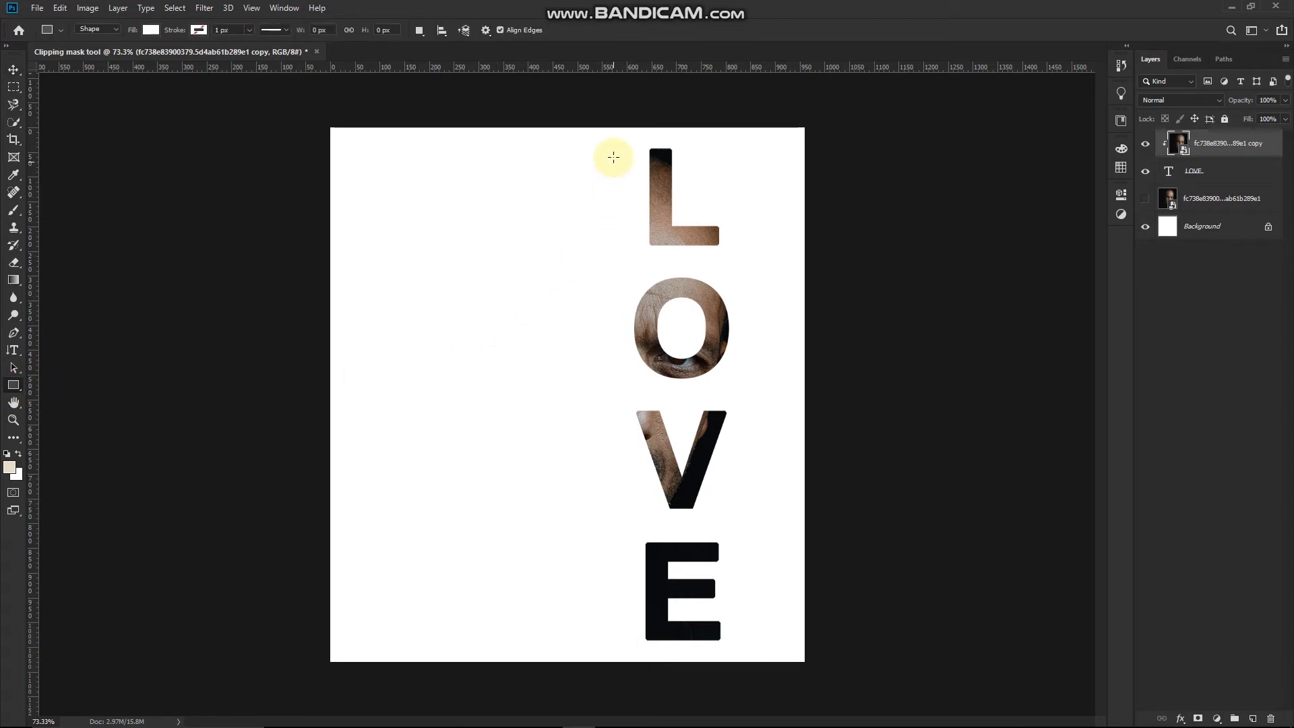
{"action": "left_click_drag", "start_coordinate": [615, 127], "coordinate": [803, 661]}
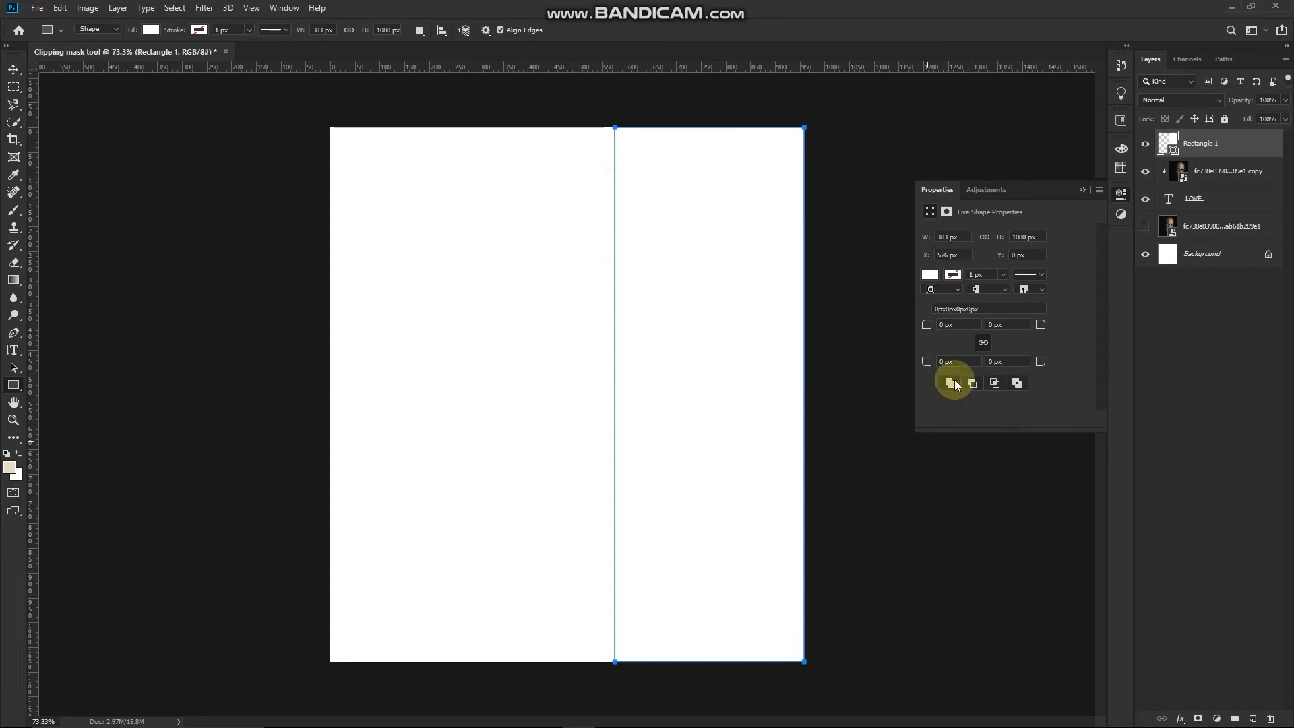
{"action": "left_click", "coordinate": [1080, 189]}
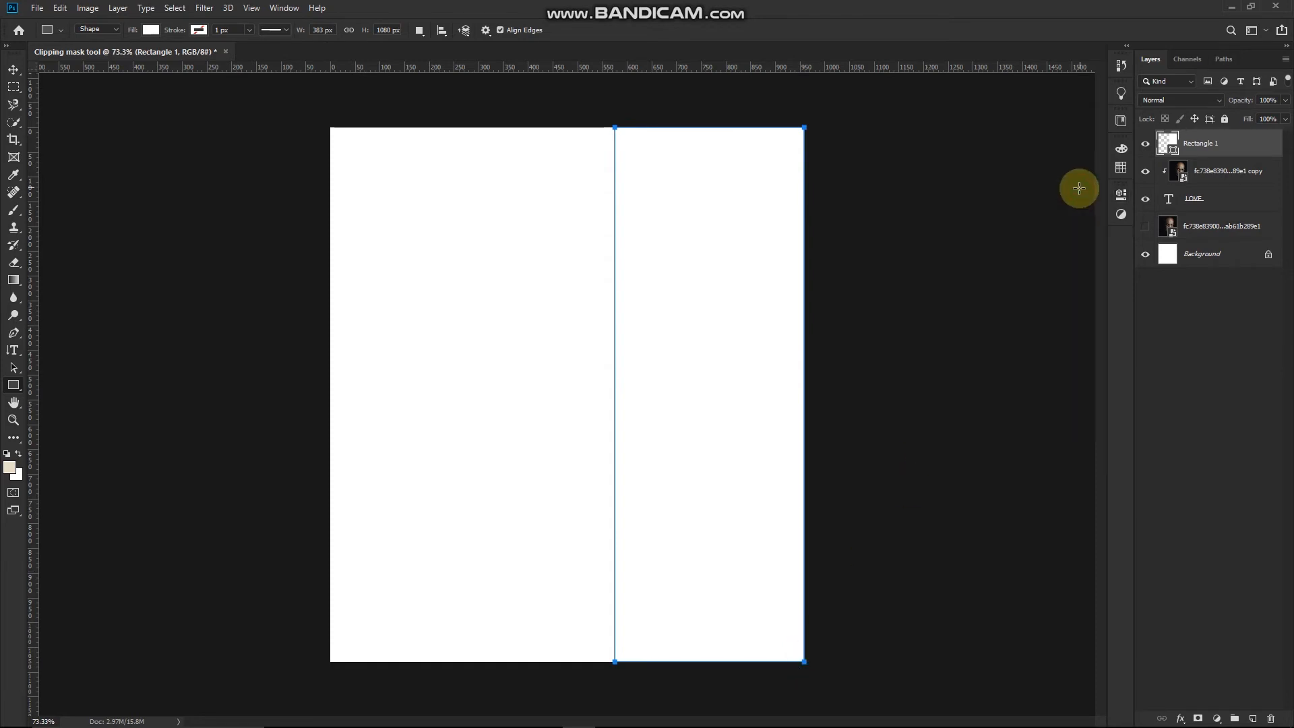
{"action": "left_click", "coordinate": [14, 70]}
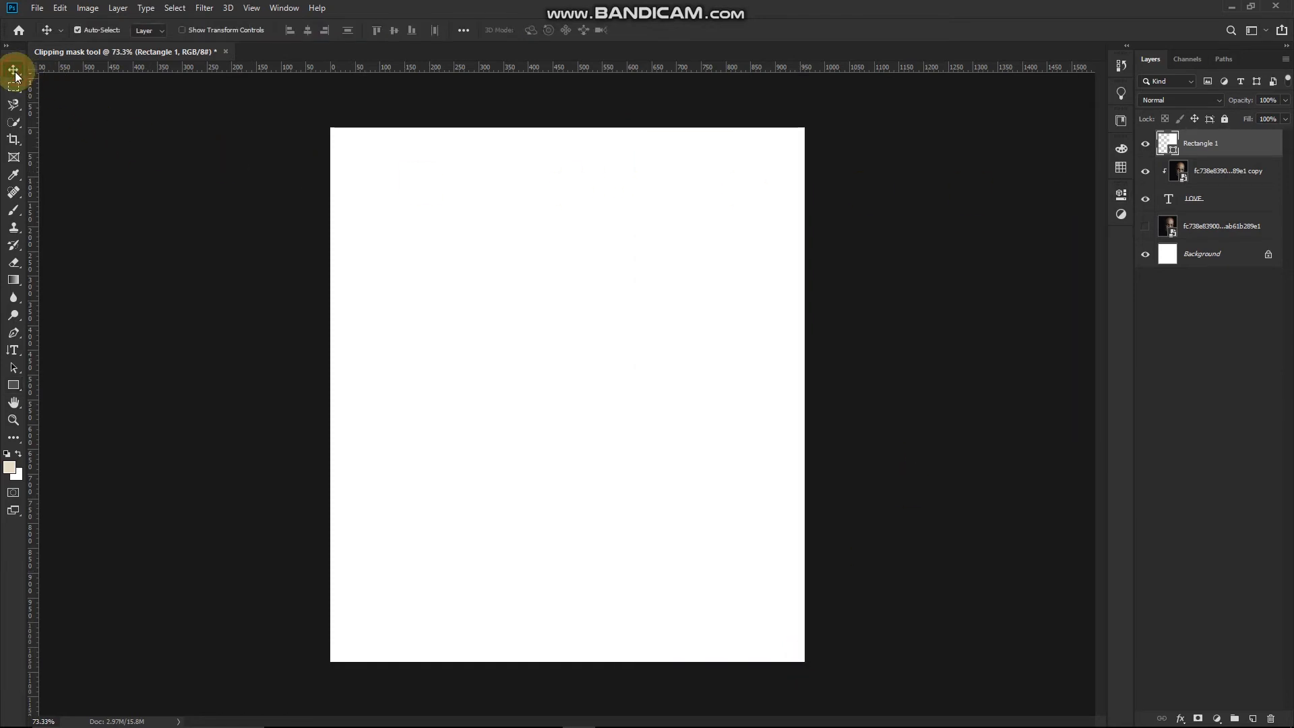
Move the white rectangle layer below the "LOVE" text layer in the layer stack
{"action": "left_click", "coordinate": [915, 297]}
{"action": "left_click", "coordinate": [1206, 146]}
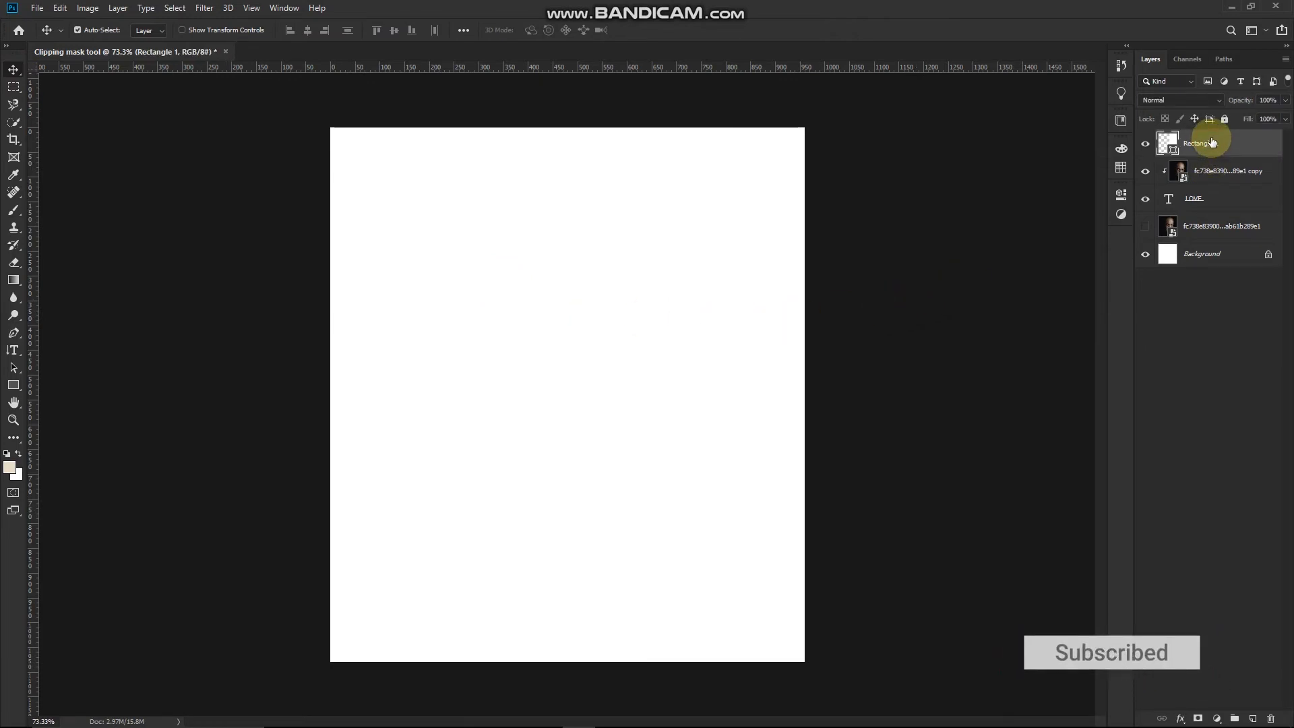
{"action": "left_click_drag", "start_coordinate": [1211, 143], "coordinate": [1213, 211]}
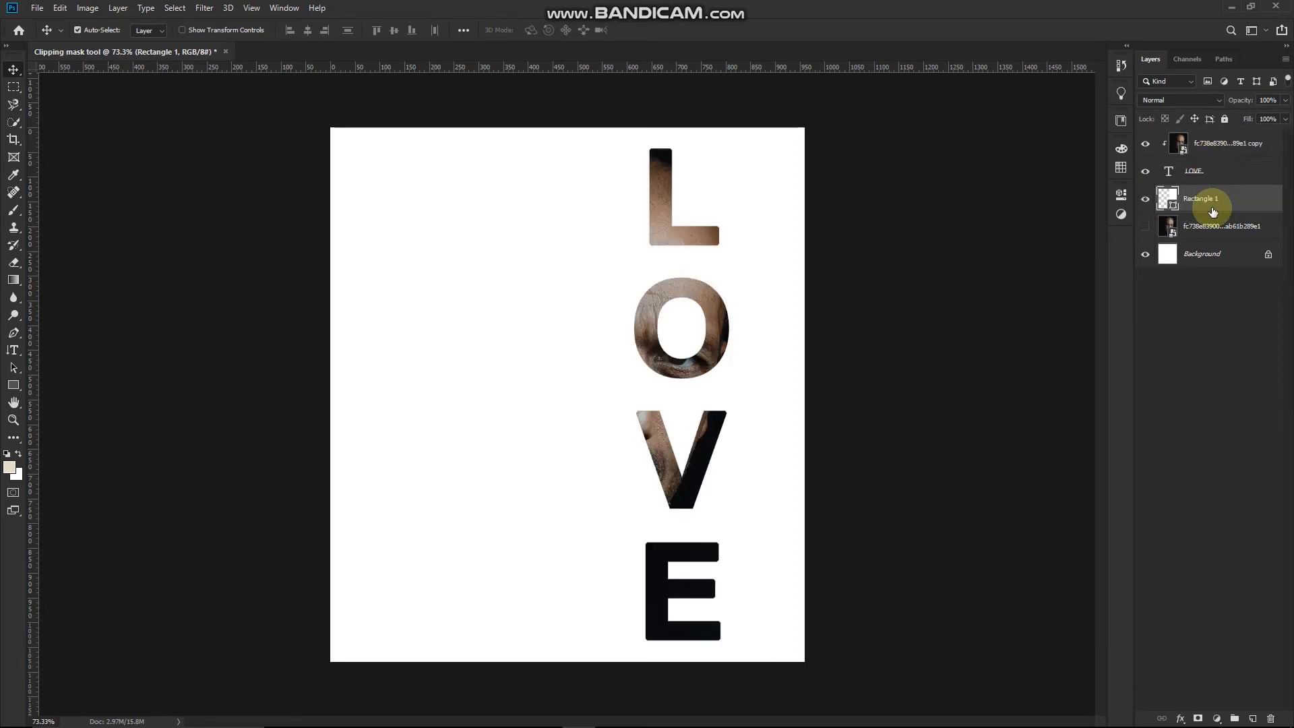
Make the original portrait layer beneath the white rectangle visible
{"action": "left_click", "coordinate": [1145, 227]}
{"action": "left_click", "coordinate": [1145, 228]}
{"action": "left_click", "coordinate": [1144, 229]}
{"action": "left_click", "coordinate": [1145, 232]}
{"action": "left_click", "coordinate": [1145, 233]}
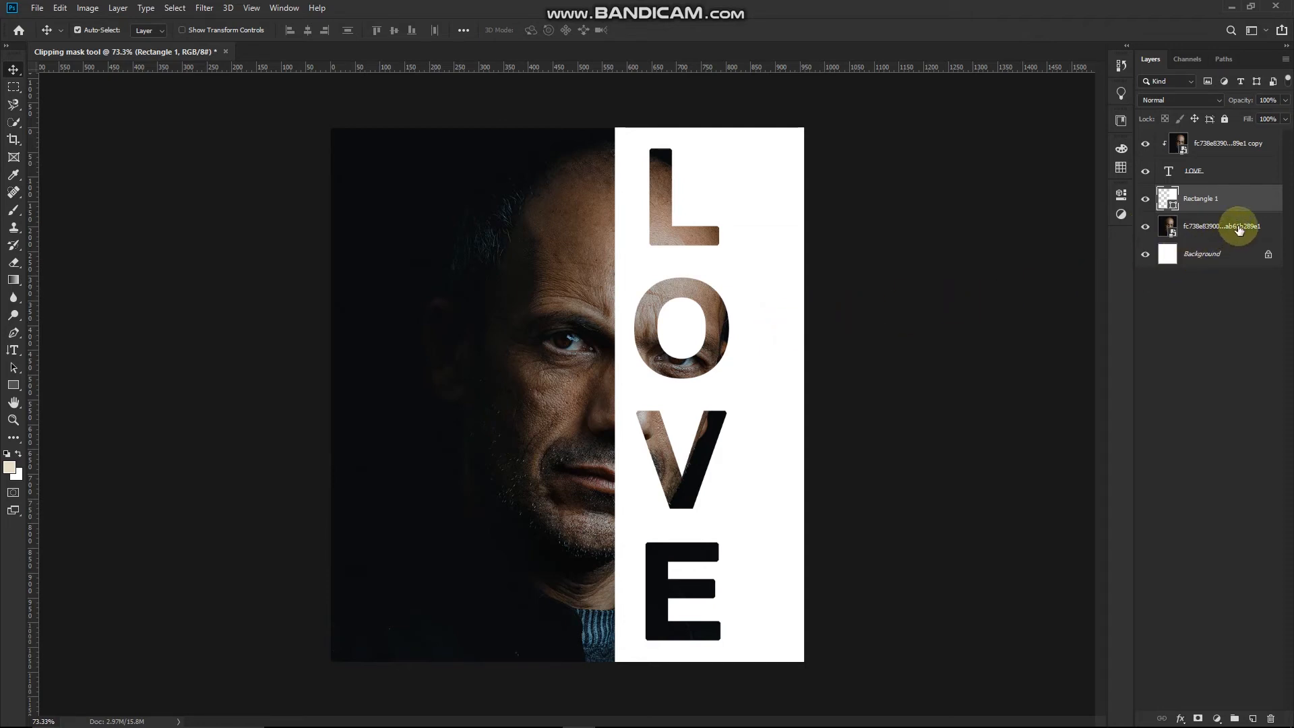
Add a horizontal text "YO" at 30 pt beside the letter L, creating it directly above the original portrait layer
{"action": "left_click", "coordinate": [1238, 230]}
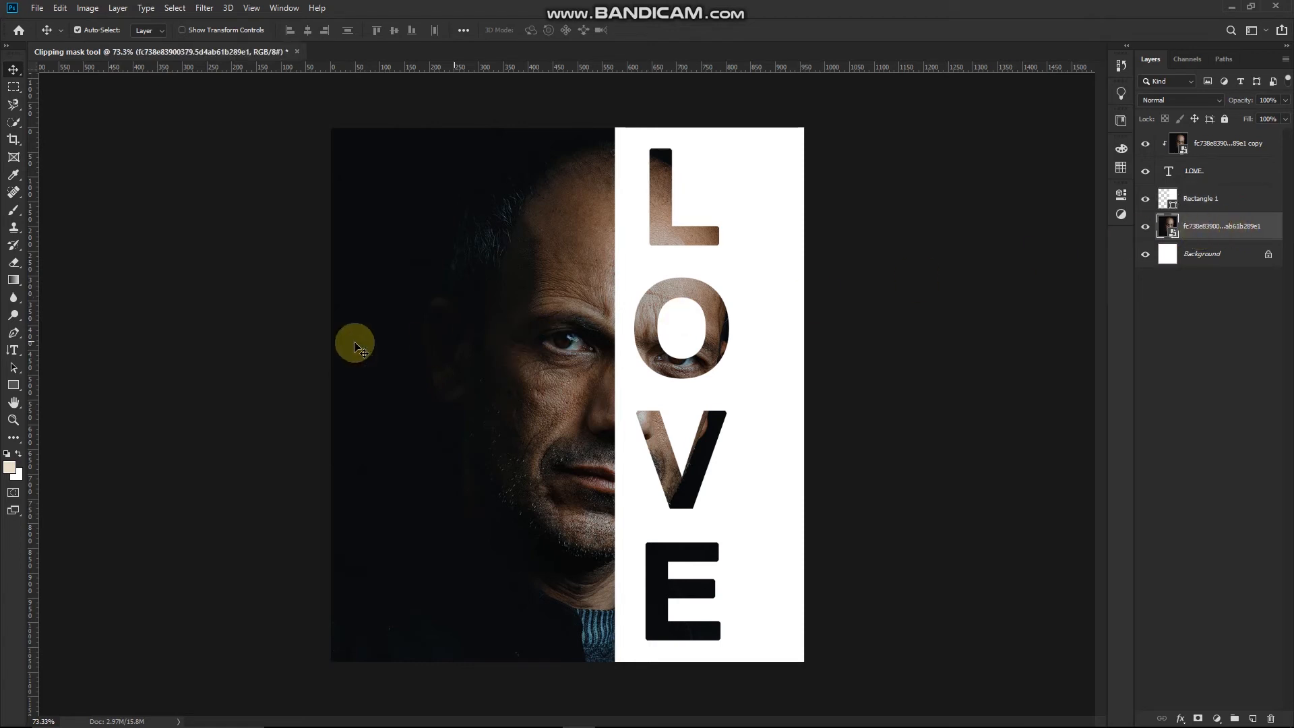
{"action": "left_click", "coordinate": [13, 350]}
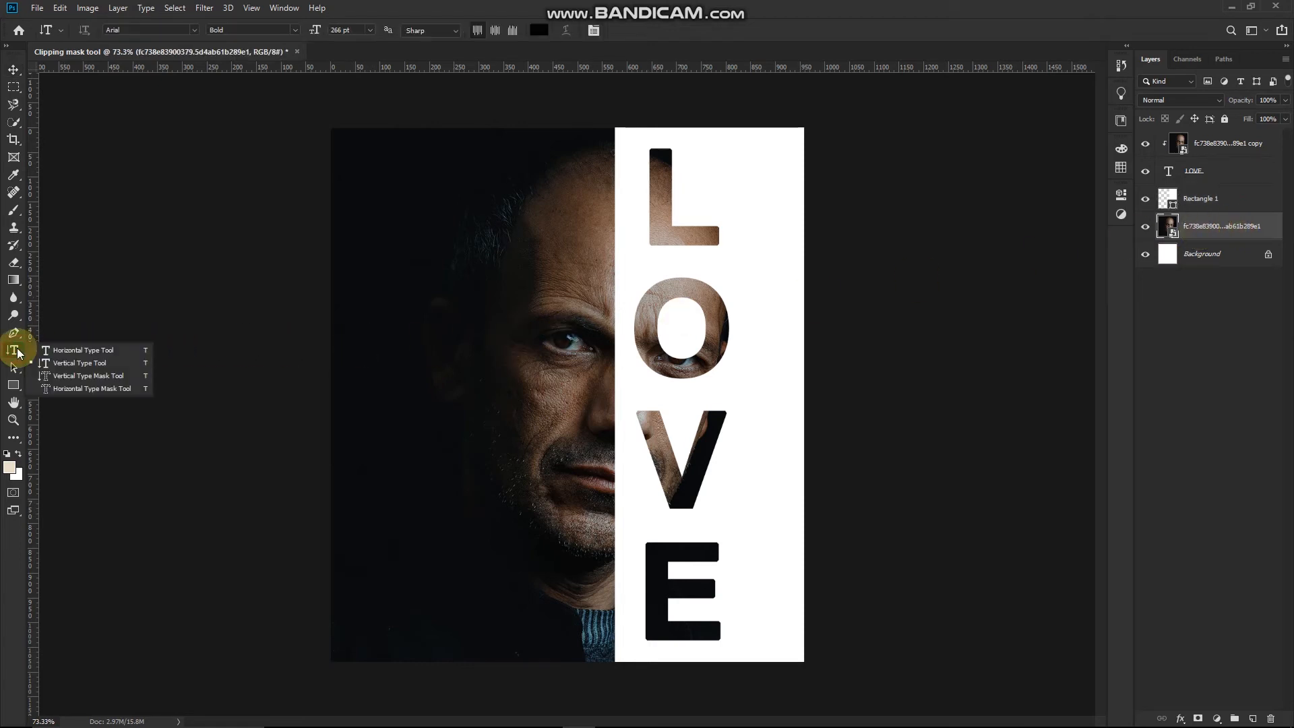
{"action": "left_click", "coordinate": [59, 350]}
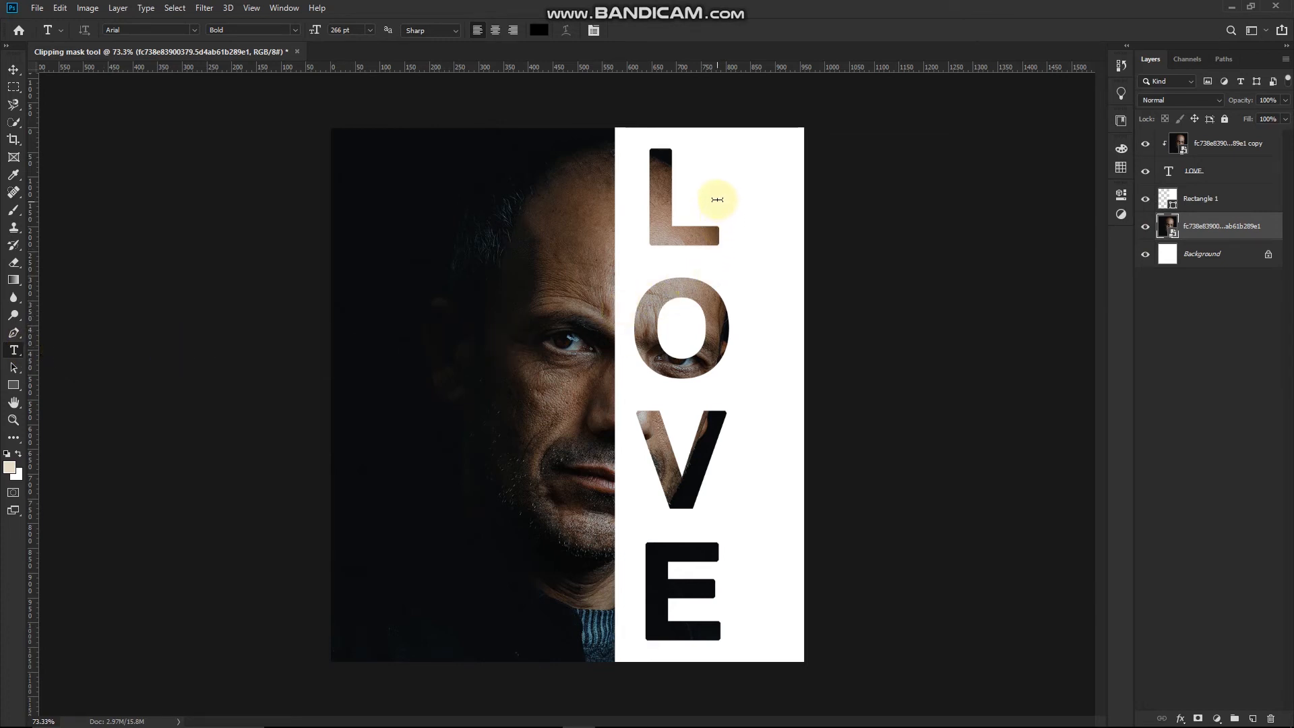
{"action": "left_click", "coordinate": [754, 188]}
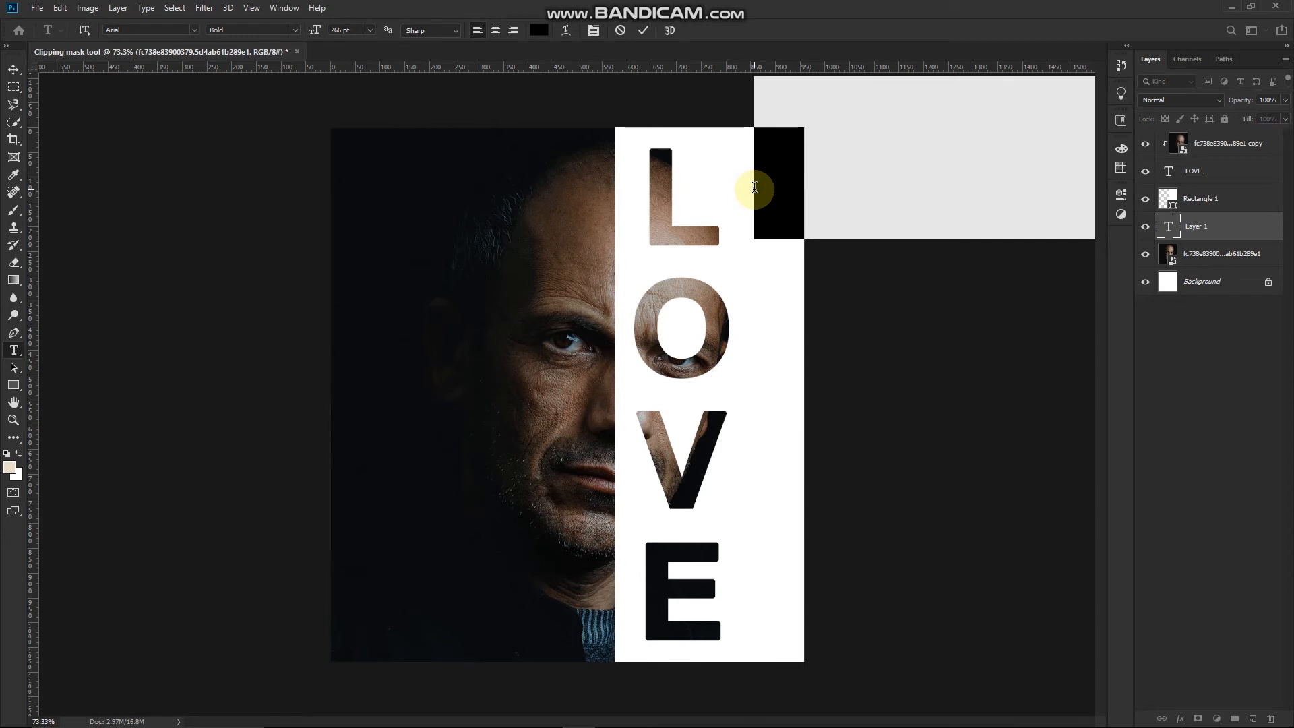
{"action": "left_click", "coordinate": [349, 29]}
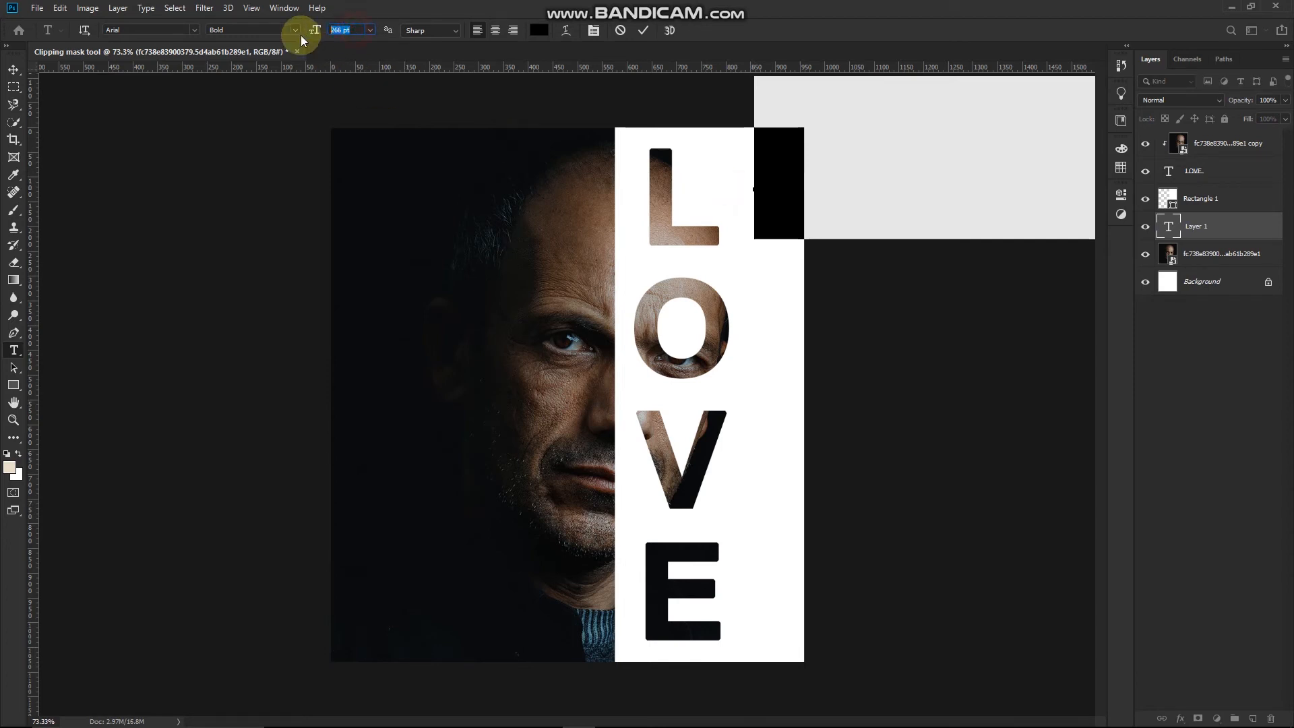
{"action": "type", "text": "30"}
{"action": "key", "text": "Return"}
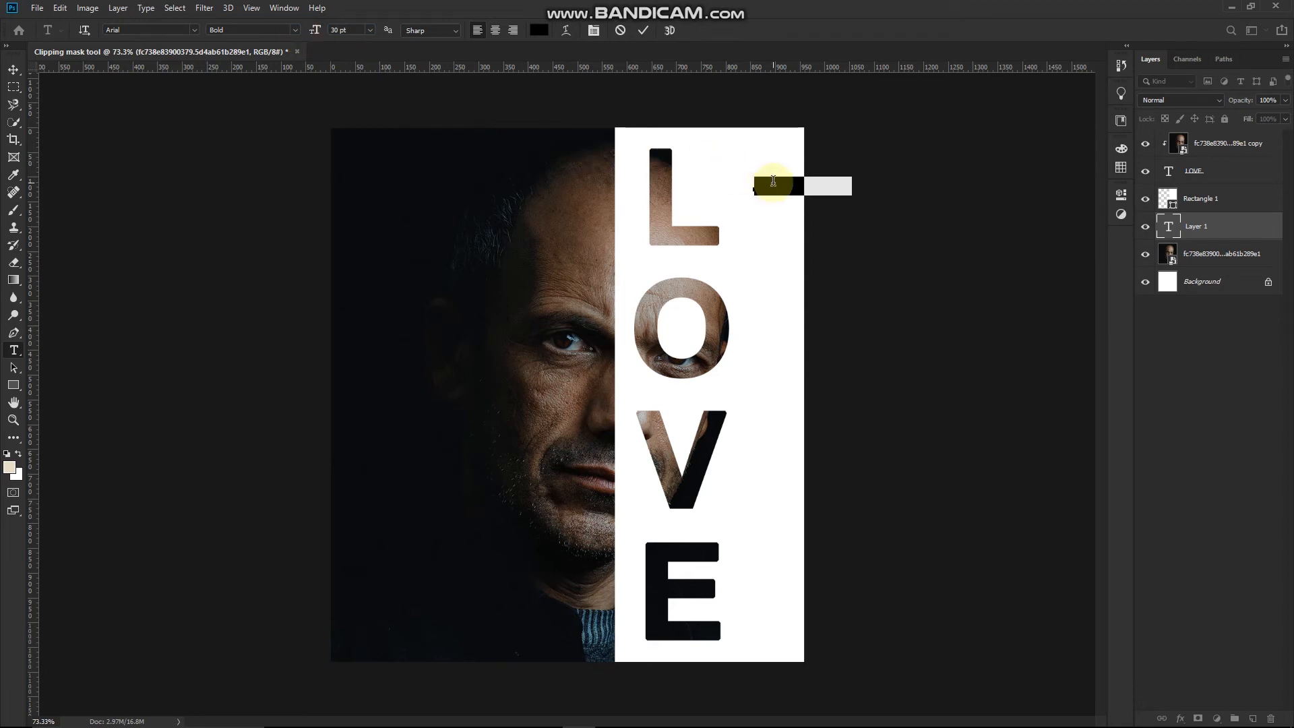
{"action": "key", "text": "BackSpace"}
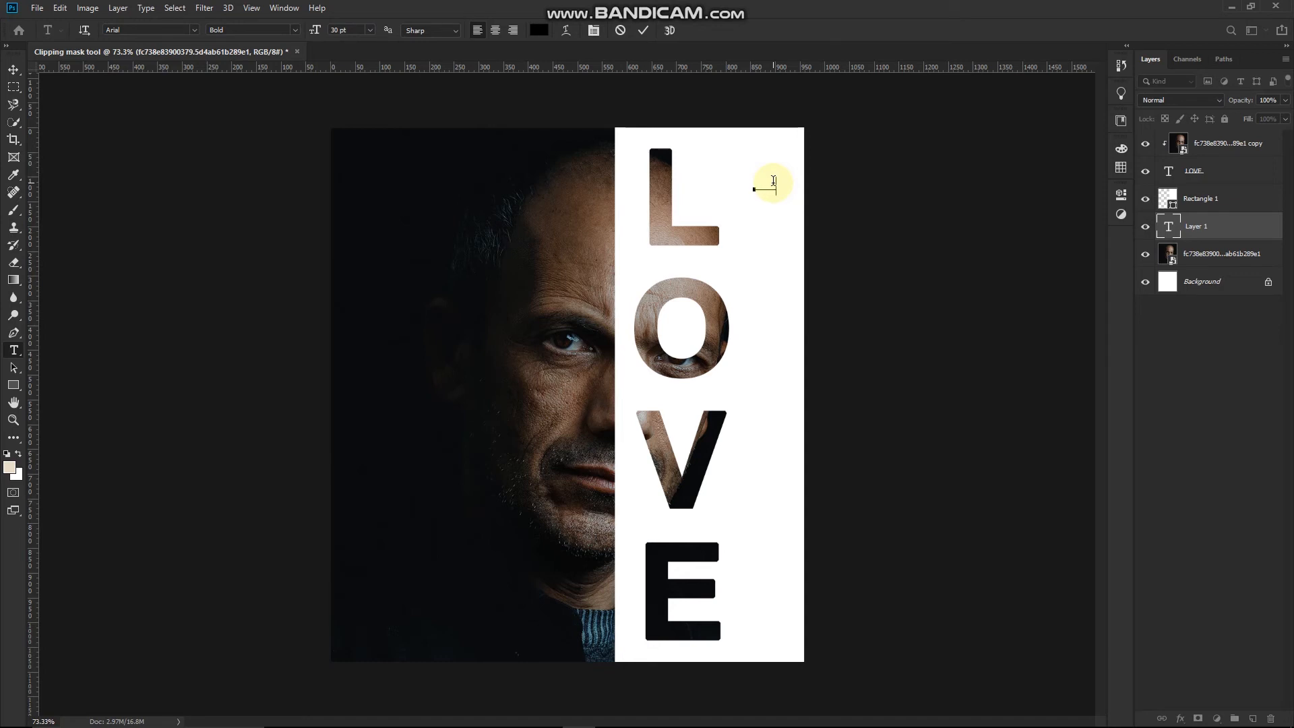
{"action": "type", "text": "YO"}
{"action": "left_click", "coordinate": [13, 70]}
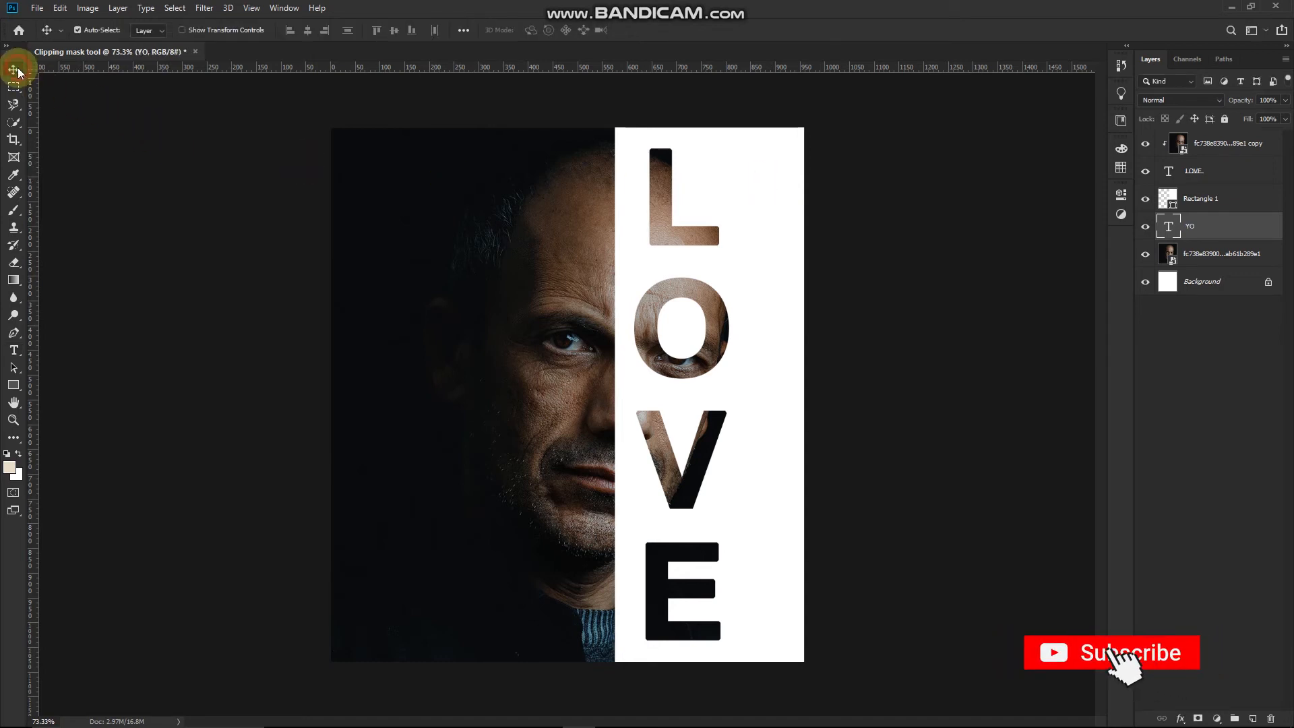
Move the "YO" text layer above the white rectangle layer and nudge the text 100 px left, into the L
{"action": "left_click", "coordinate": [1234, 233]}
{"action": "left_click_drag", "start_coordinate": [1234, 233], "coordinate": [1230, 184]}
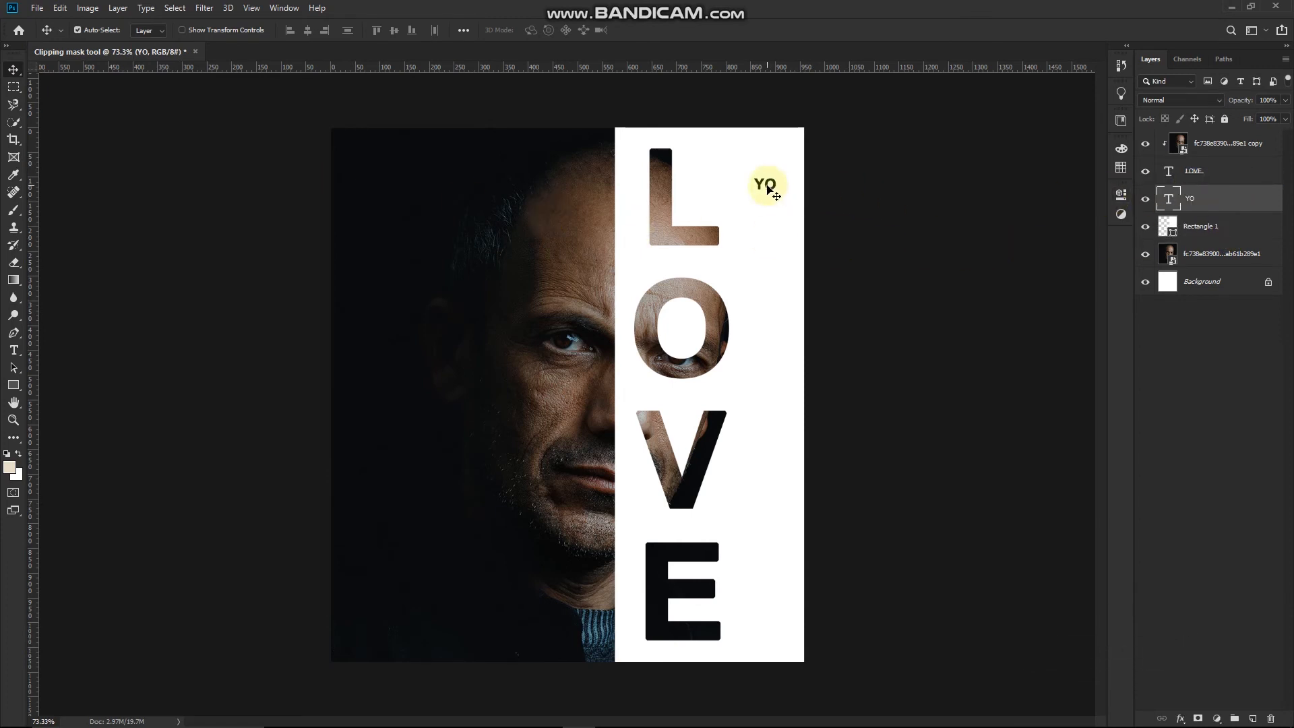
{"action": "key", "text": "shift+Left"}
{"action": "key", "text": "shift+Left"}
{"action": "key", "text": "shift+Left"}
{"action": "key", "text": "shift+Left"}
{"action": "key", "text": "shift+Left"}
{"action": "key", "text": "shift+Left"}
{"action": "key", "text": "shift+Left"}
{"action": "key", "text": "shift+Left"}
{"action": "key", "text": "shift+Left"}
{"action": "key", "text": "shift+Left"}
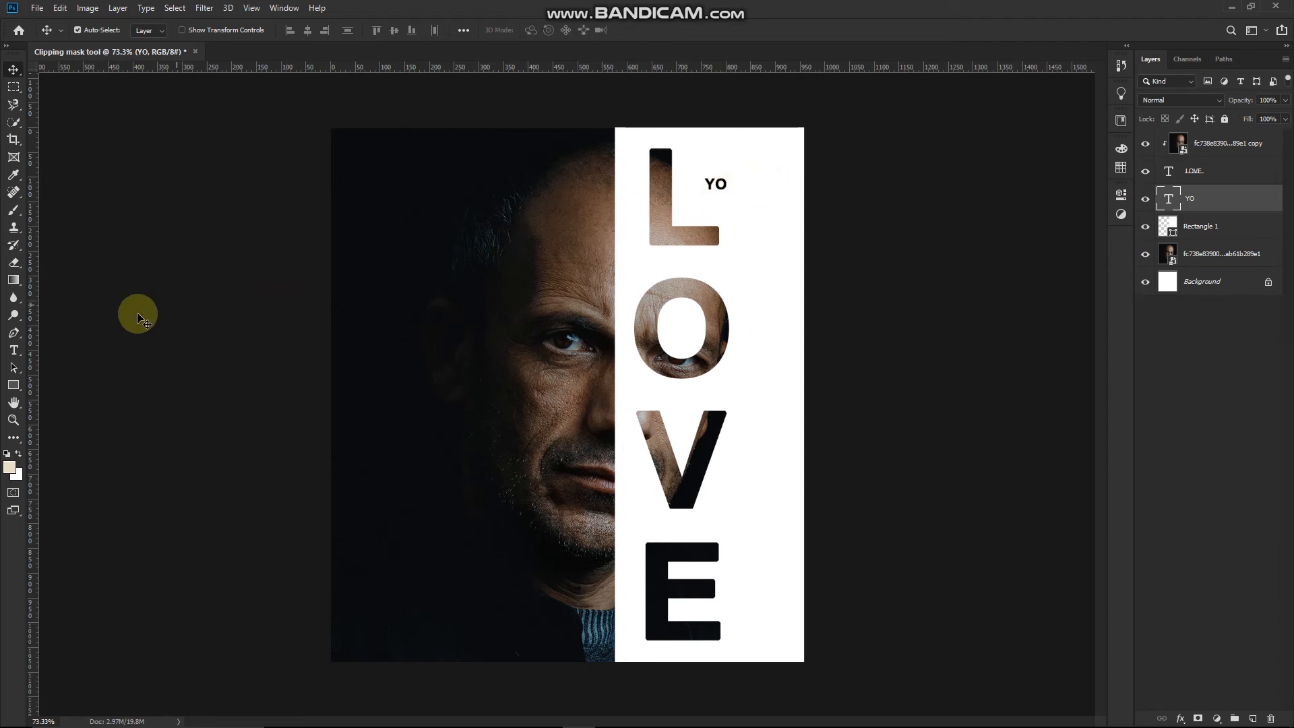
Extend the "YO" text to read "YOURSELF FIRST...." on two lines
{"action": "double_click", "coordinate": [1167, 198]}
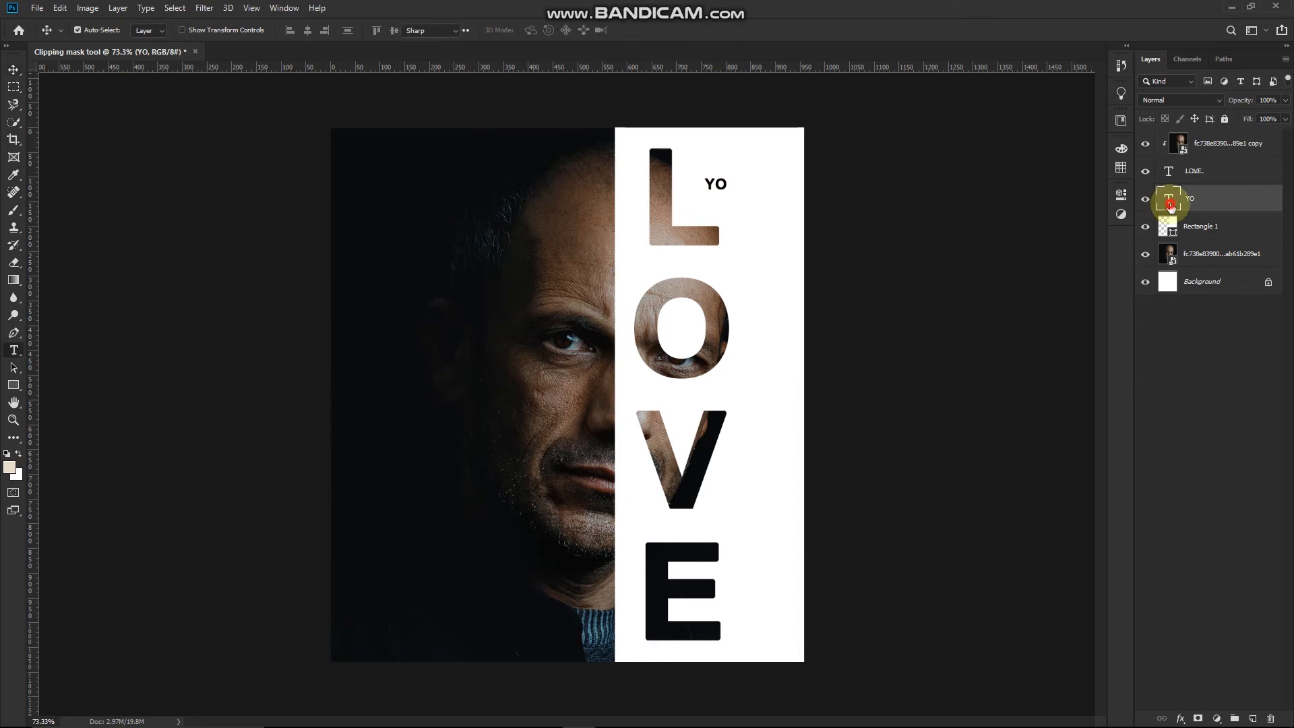
{"action": "key", "text": "Left"}
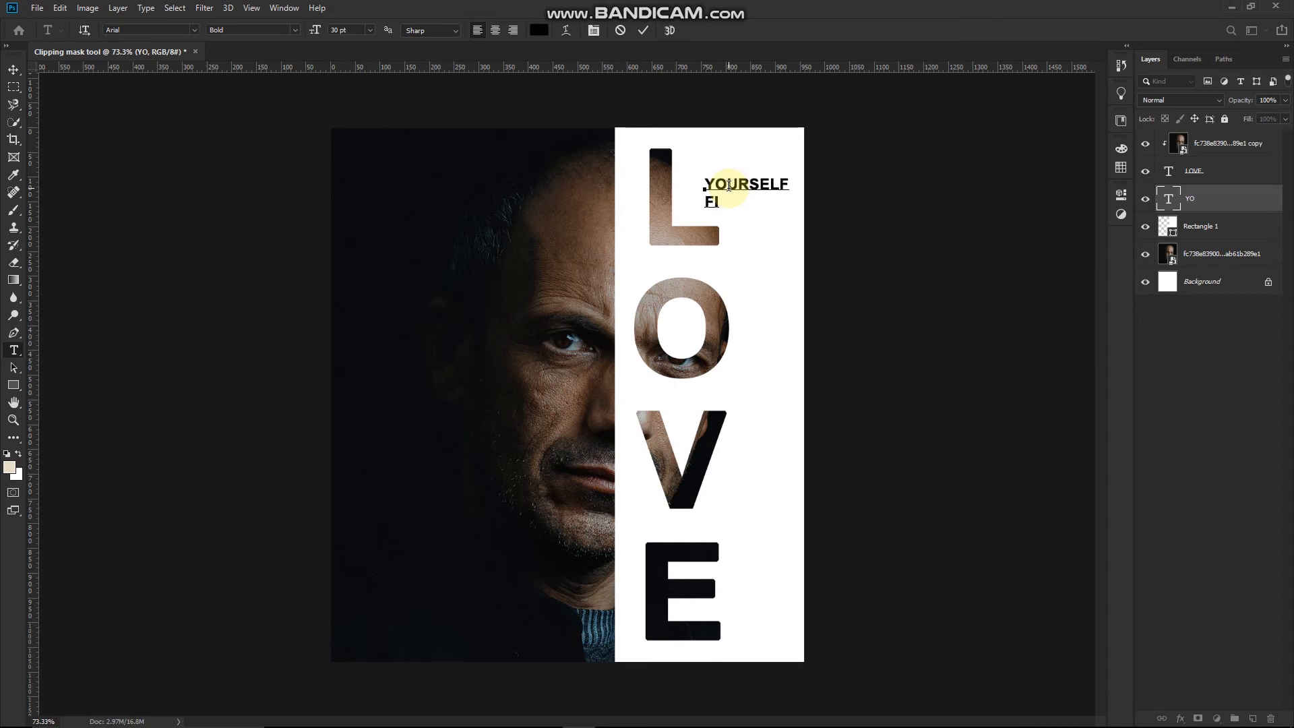
{"action": "type", "text": "RST...."}
{"action": "left_click", "coordinate": [13, 71]}
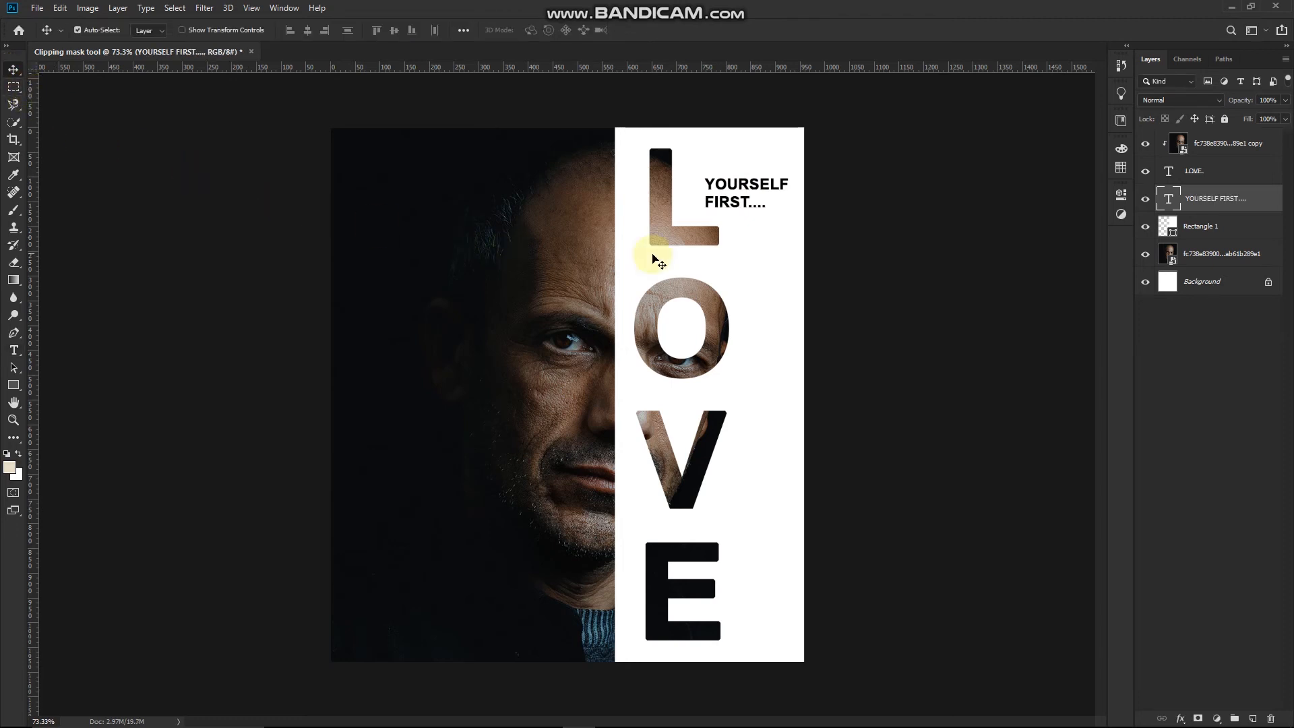
Shift the "YOURSELF FIRST...." text slightly left, closer to the stem of the letter L
{"action": "left_click", "coordinate": [823, 232]}
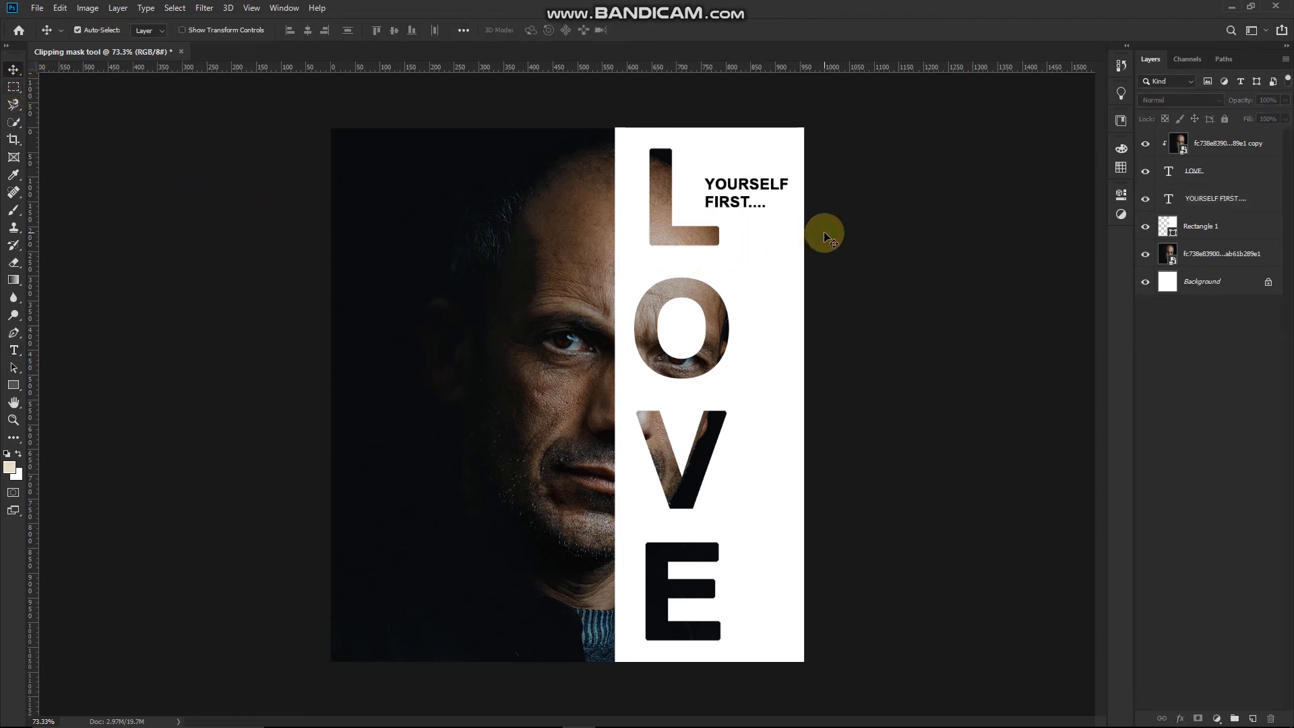
{"action": "left_click", "coordinate": [753, 186]}
{"action": "left_click_drag", "start_coordinate": [752, 186], "coordinate": [744, 187]}
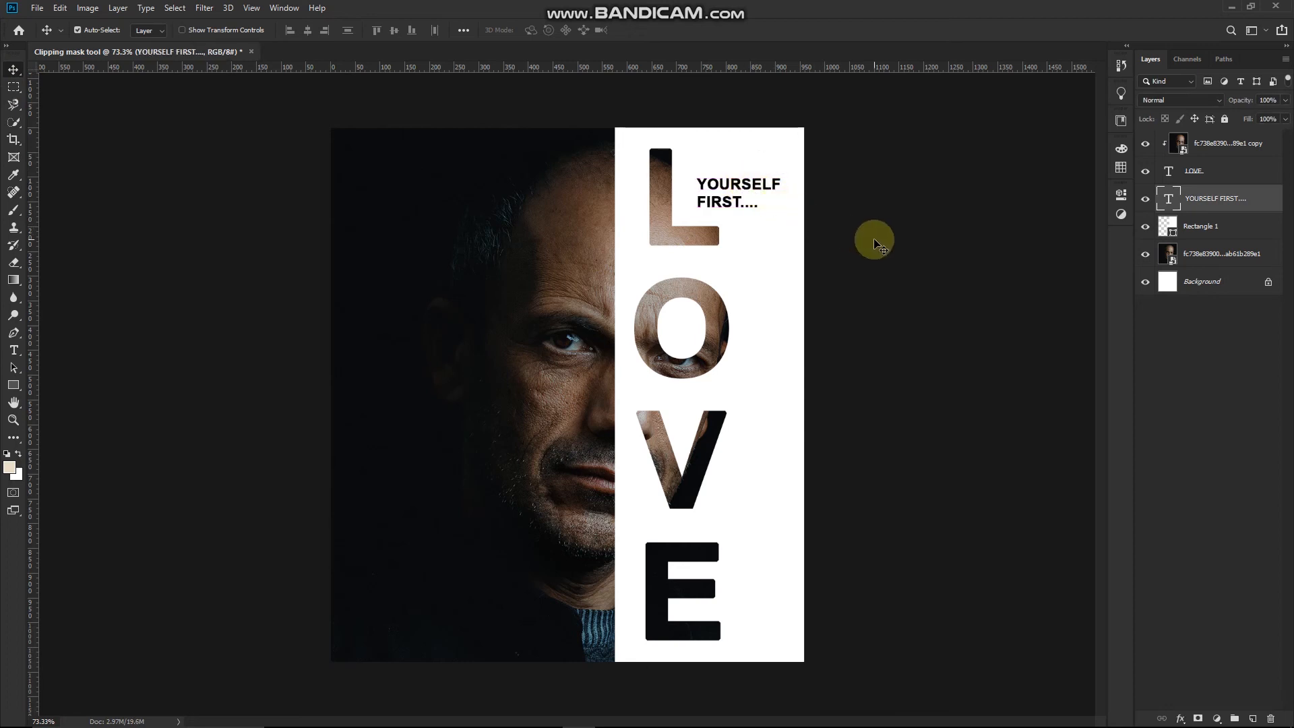
{"action": "left_click", "coordinate": [875, 244]}
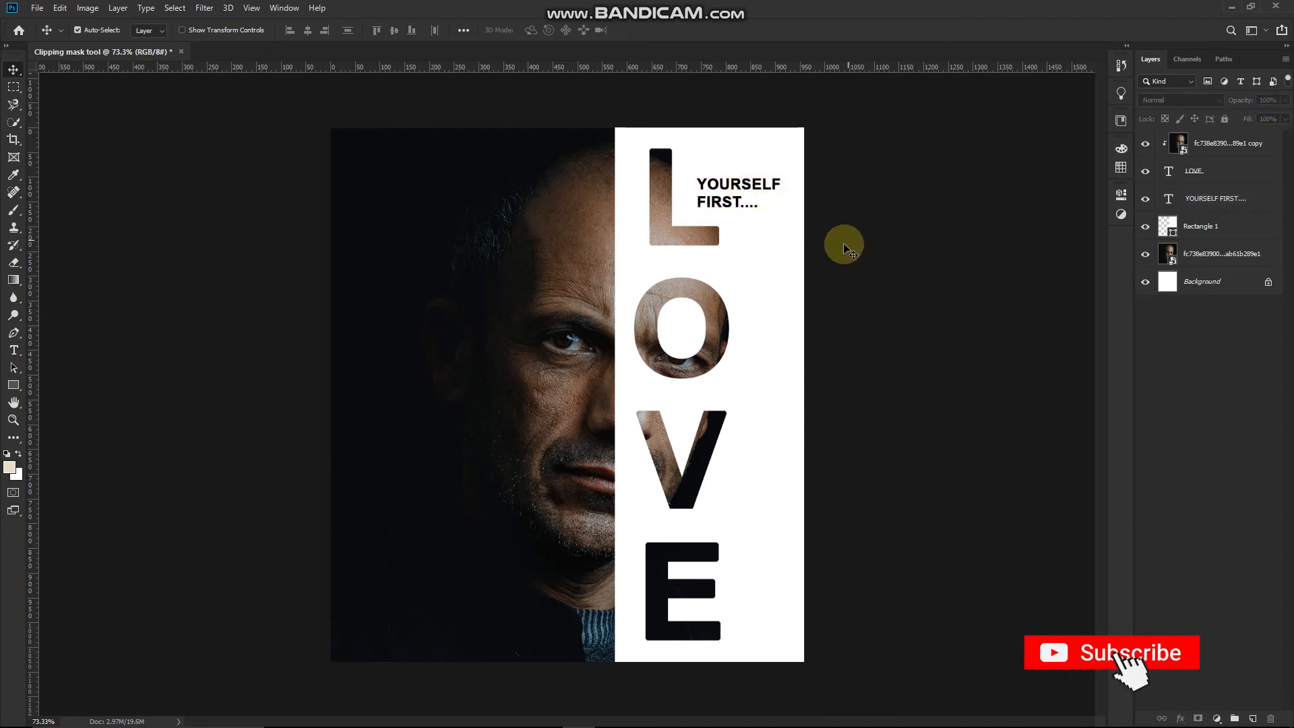
{"action": "scroll", "coordinate": [828, 253], "scroll_direction": "up", "scroll_amount": 1}
{"action": "scroll", "coordinate": [812, 267], "scroll_direction": "up", "scroll_amount": 1}
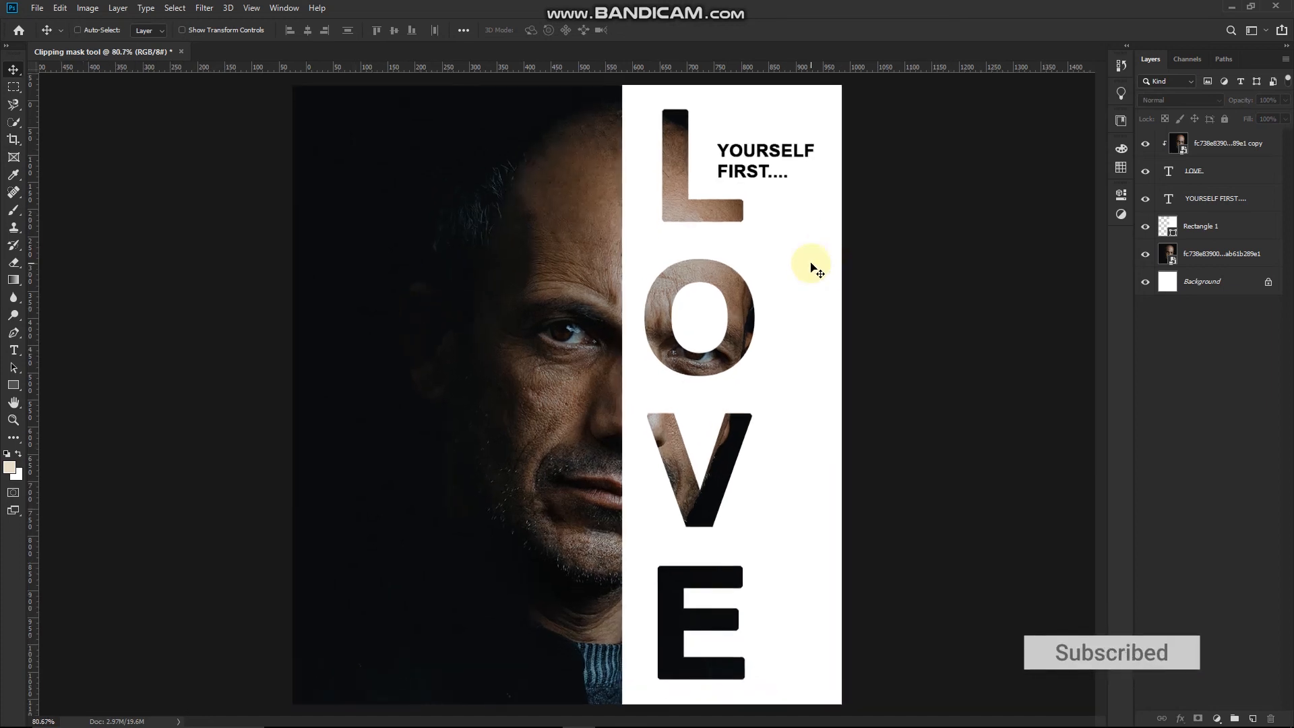
{"action": "left_click", "coordinate": [812, 266]}
{"action": "left_click", "coordinate": [786, 150]}
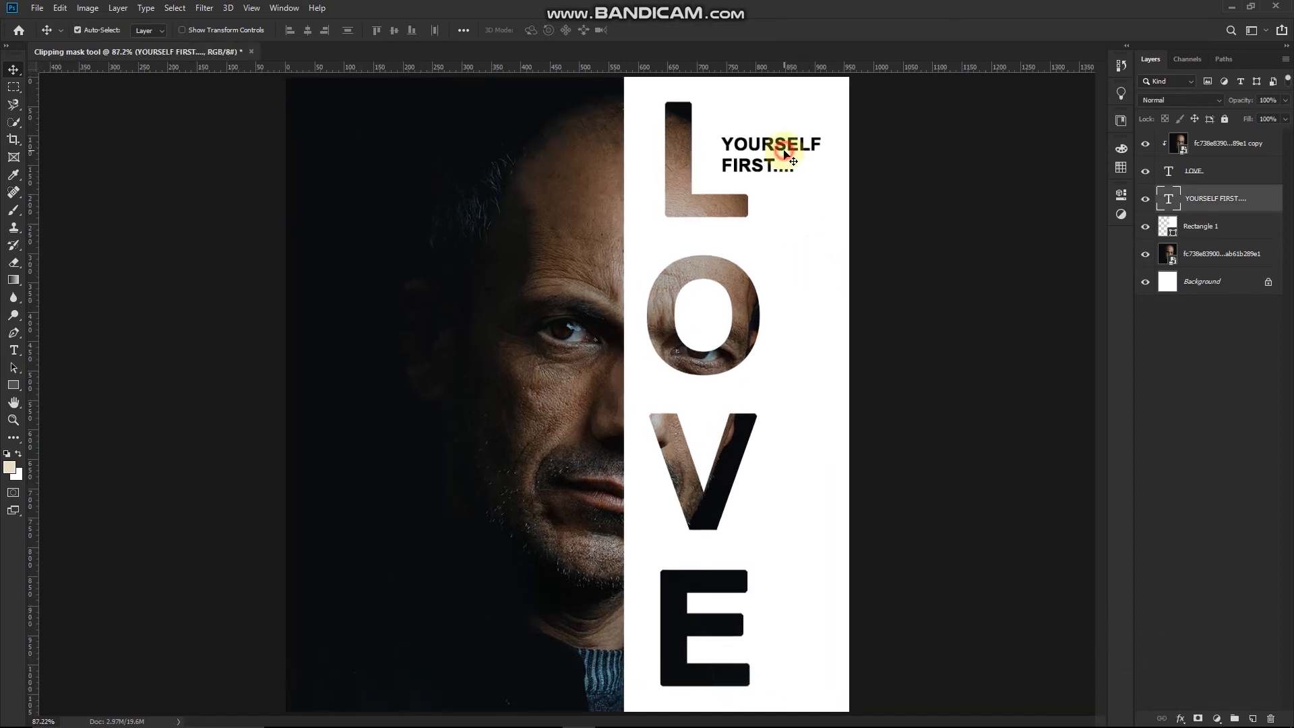
{"action": "key", "text": "Left"}
{"action": "key", "text": "Left"}
{"action": "key", "text": "Left"}
{"action": "key", "text": "Left"}
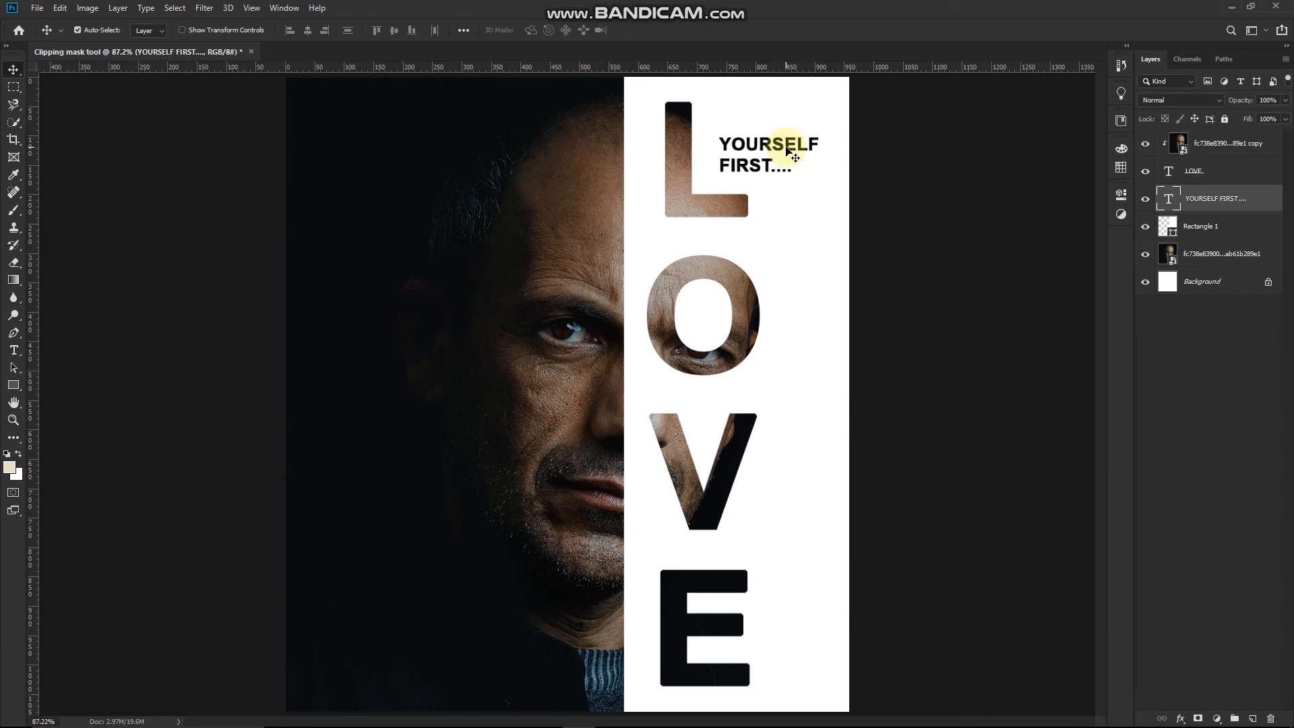
Narrow the white rectangle to about 92% of its width by moving its left edge inward with Free Transform
{"action": "left_click", "coordinate": [1201, 228]}
{"action": "left_click", "coordinate": [814, 337]}
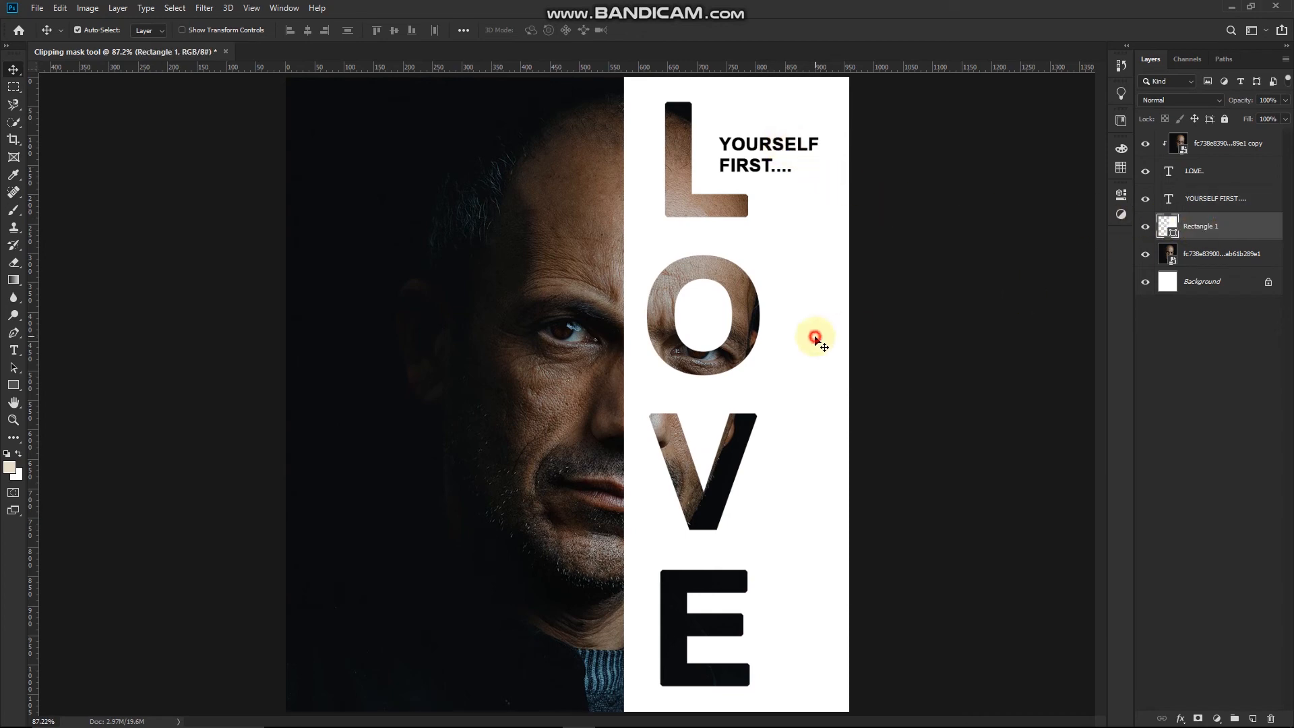
{"action": "key", "text": "ctrl+t"}
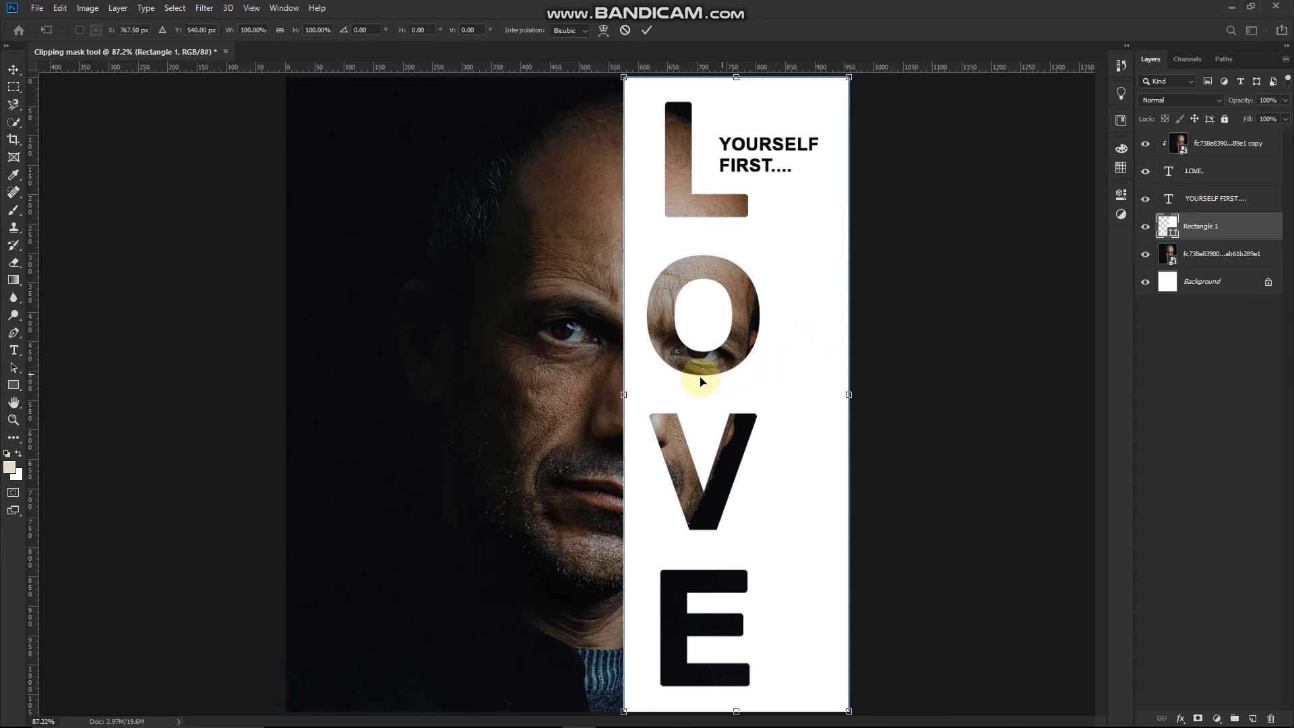
{"action": "left_click_drag", "start_coordinate": [626, 395], "coordinate": [642, 398]}
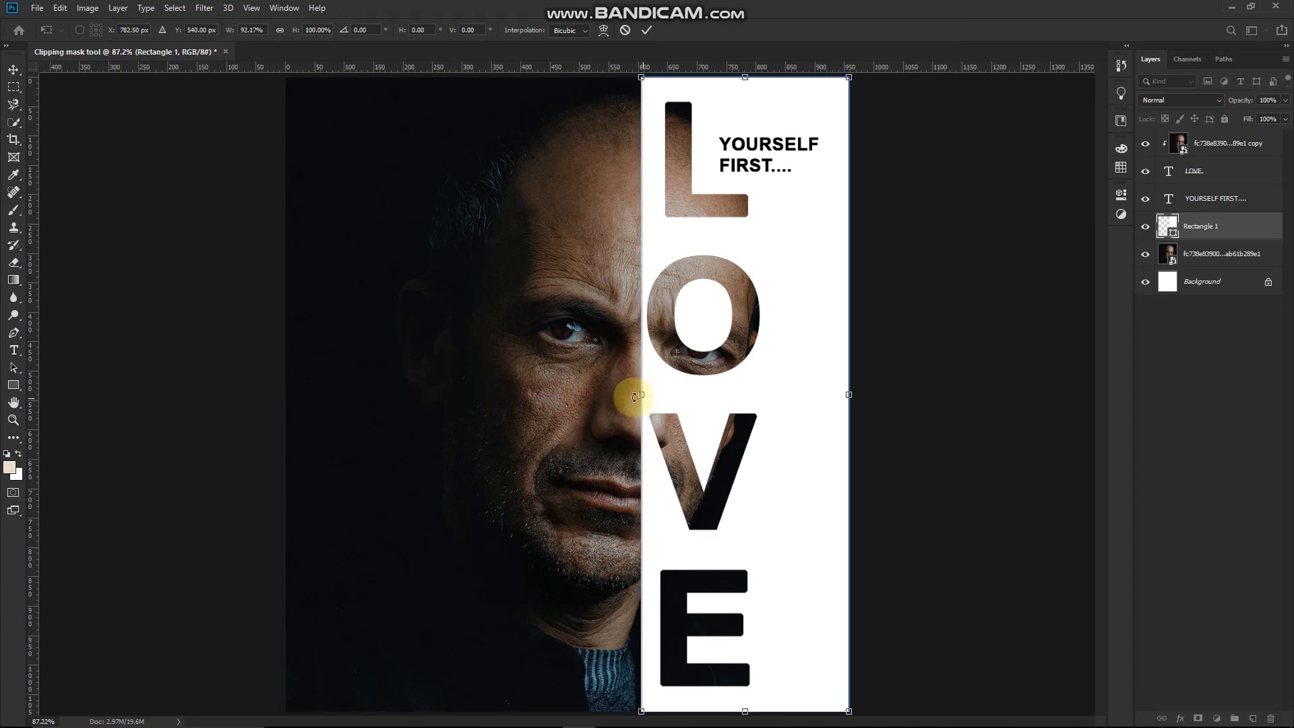
{"action": "left_click", "coordinate": [15, 68]}
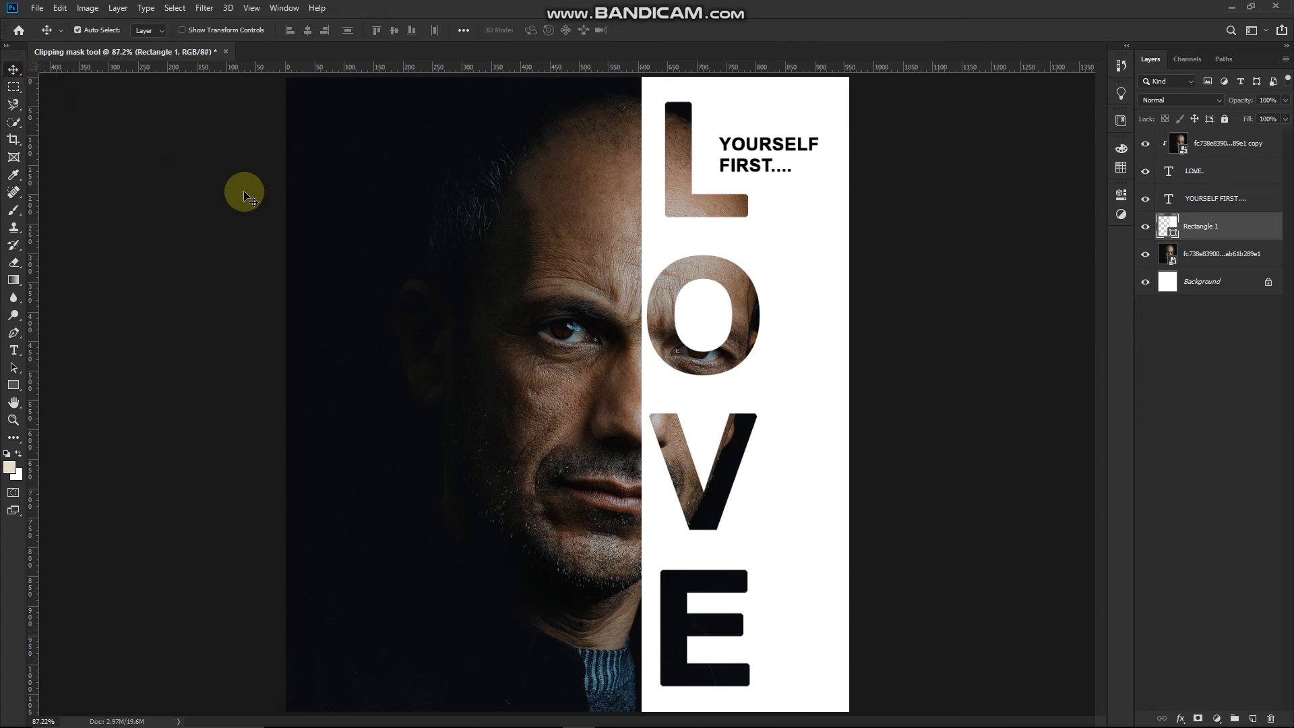
Nudge the "LOVE" text about 16 px right and 1 px down within the white panel
{"action": "left_click", "coordinate": [1224, 174]}
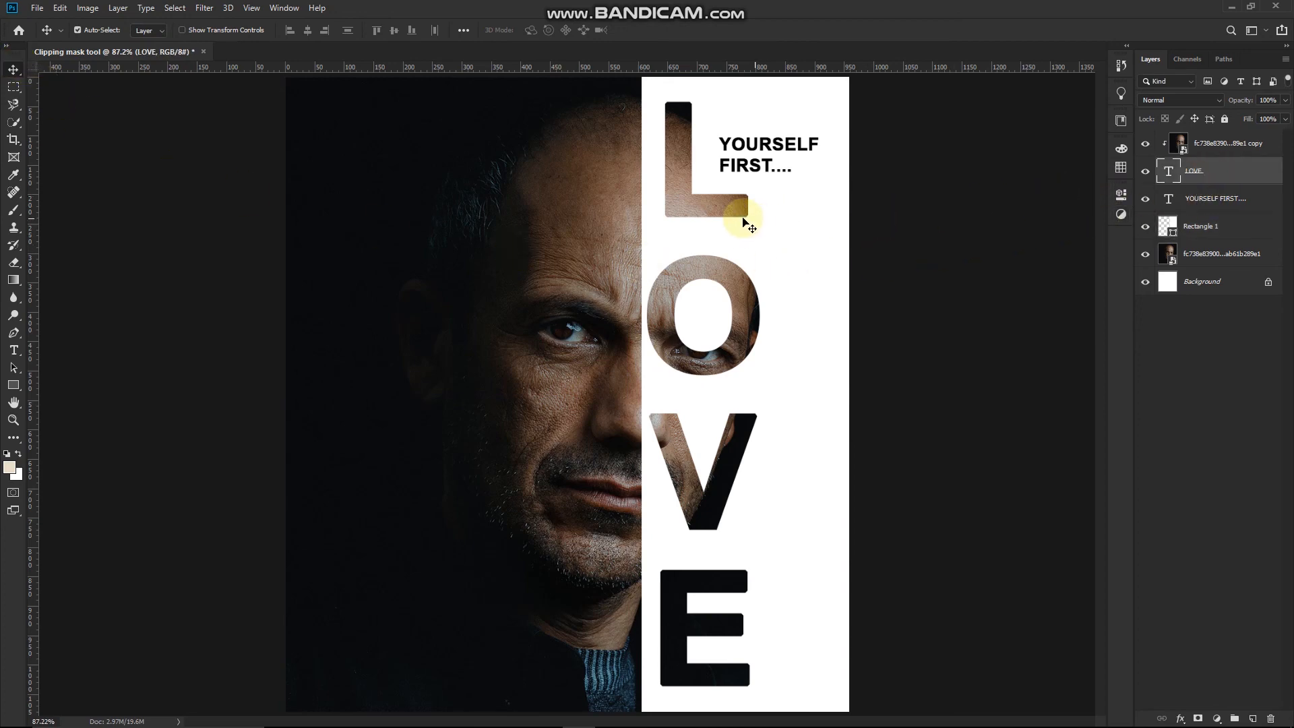
{"action": "key", "text": "shift+Right"}
{"action": "key", "text": "shift+Right"}
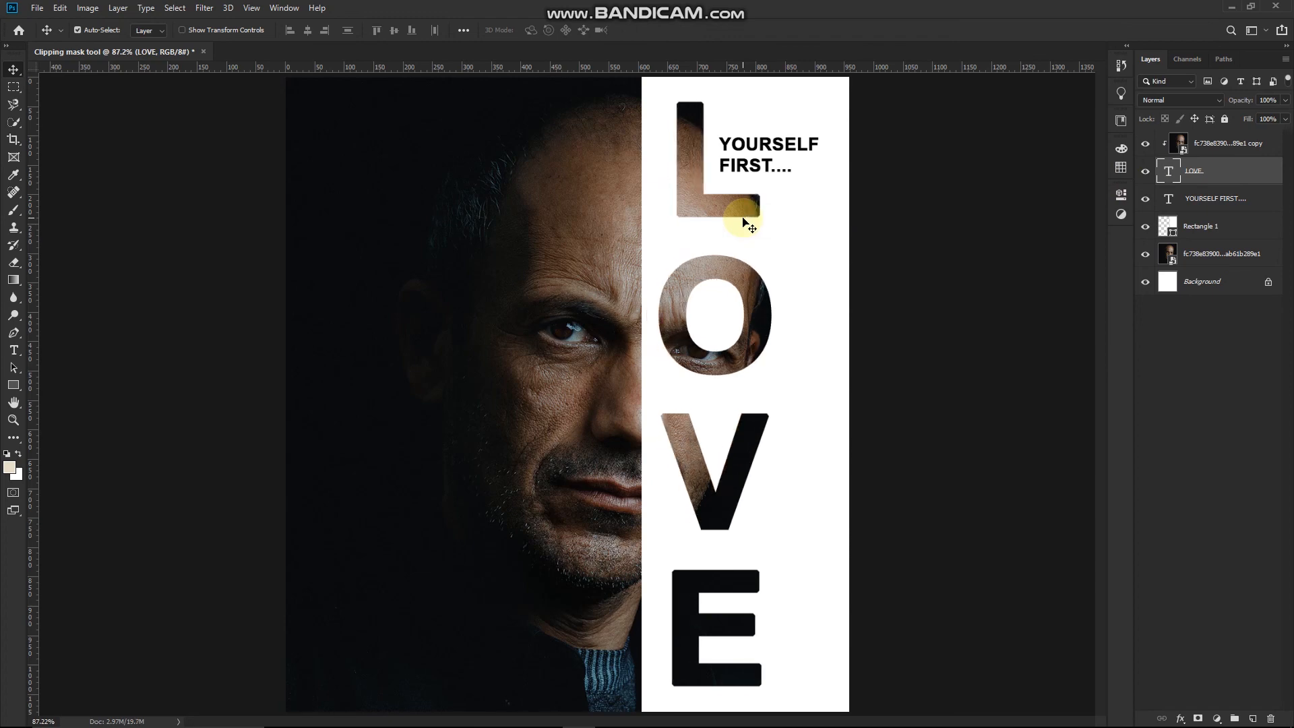
{"action": "key", "text": "Left"}
{"action": "key", "text": "Left"}
{"action": "key", "text": "Left"}
{"action": "key", "text": "Left"}
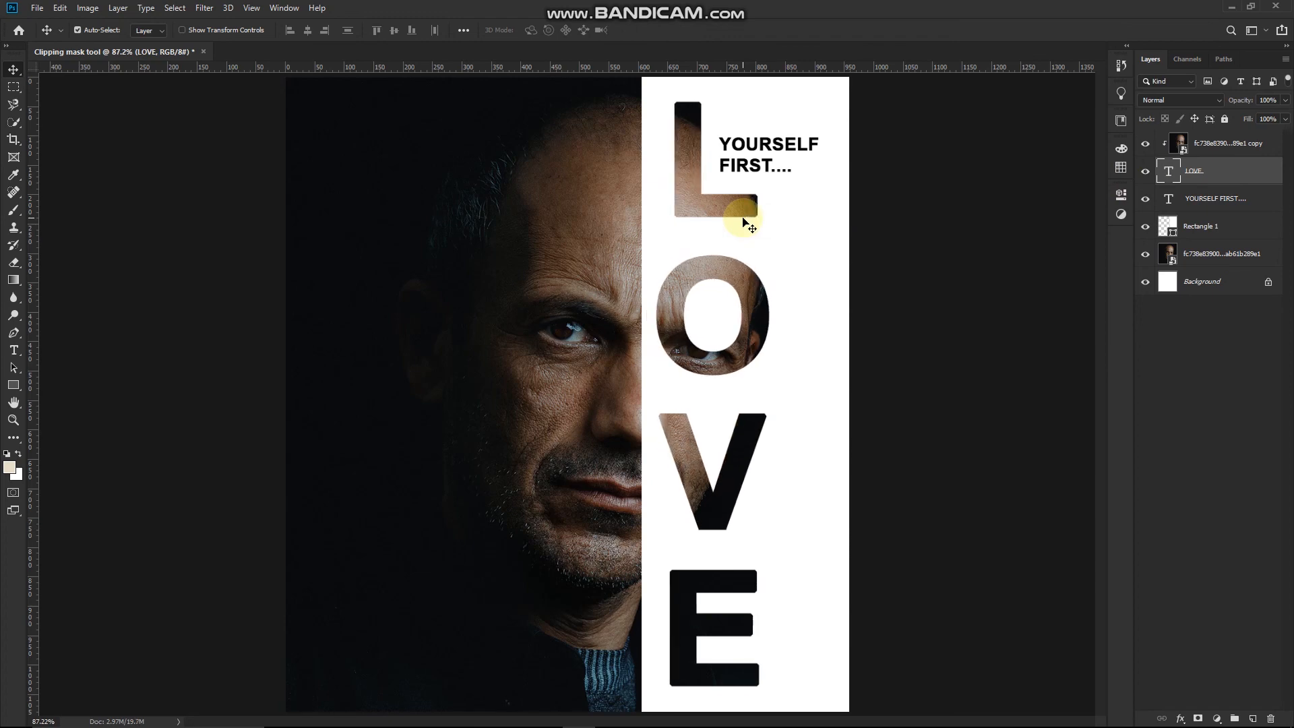
{"action": "key", "text": "Down"}
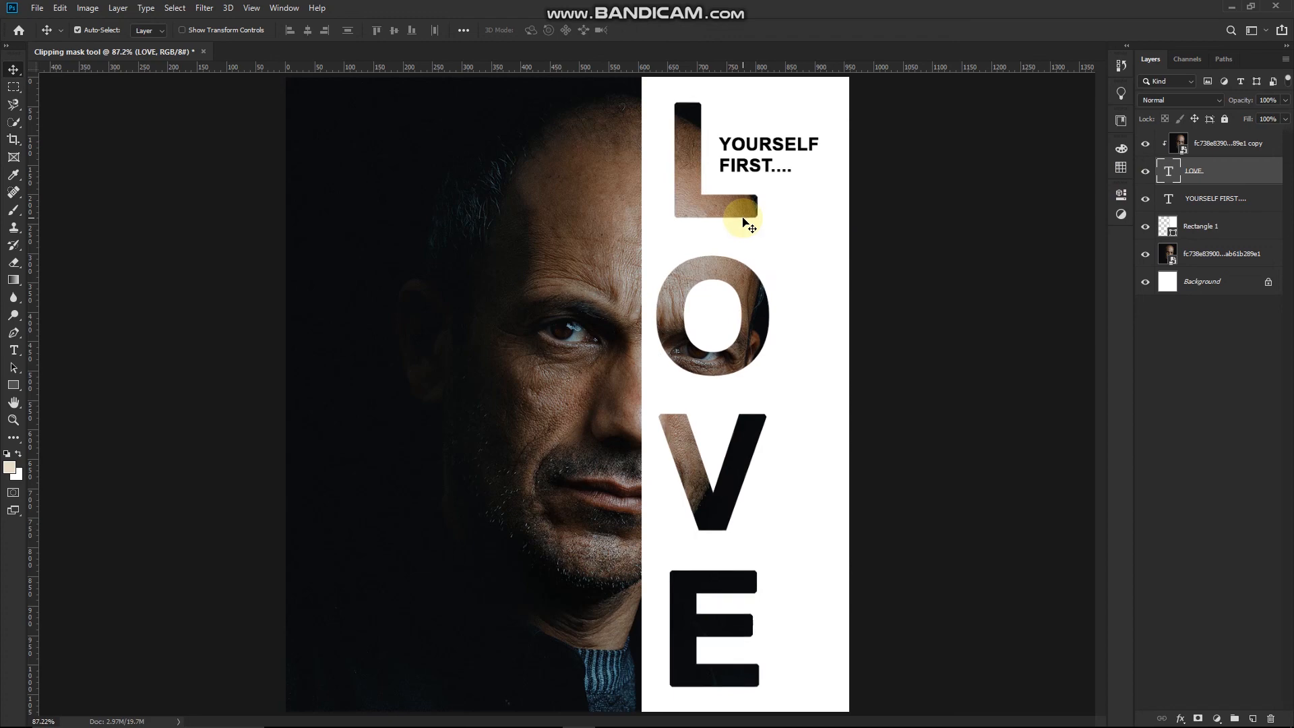
Nudge the "YOURSELF FIRST...." text about 6 px right, away from the stem of the L
{"action": "left_click", "coordinate": [761, 143]}
{"action": "left_click", "coordinate": [1228, 199]}
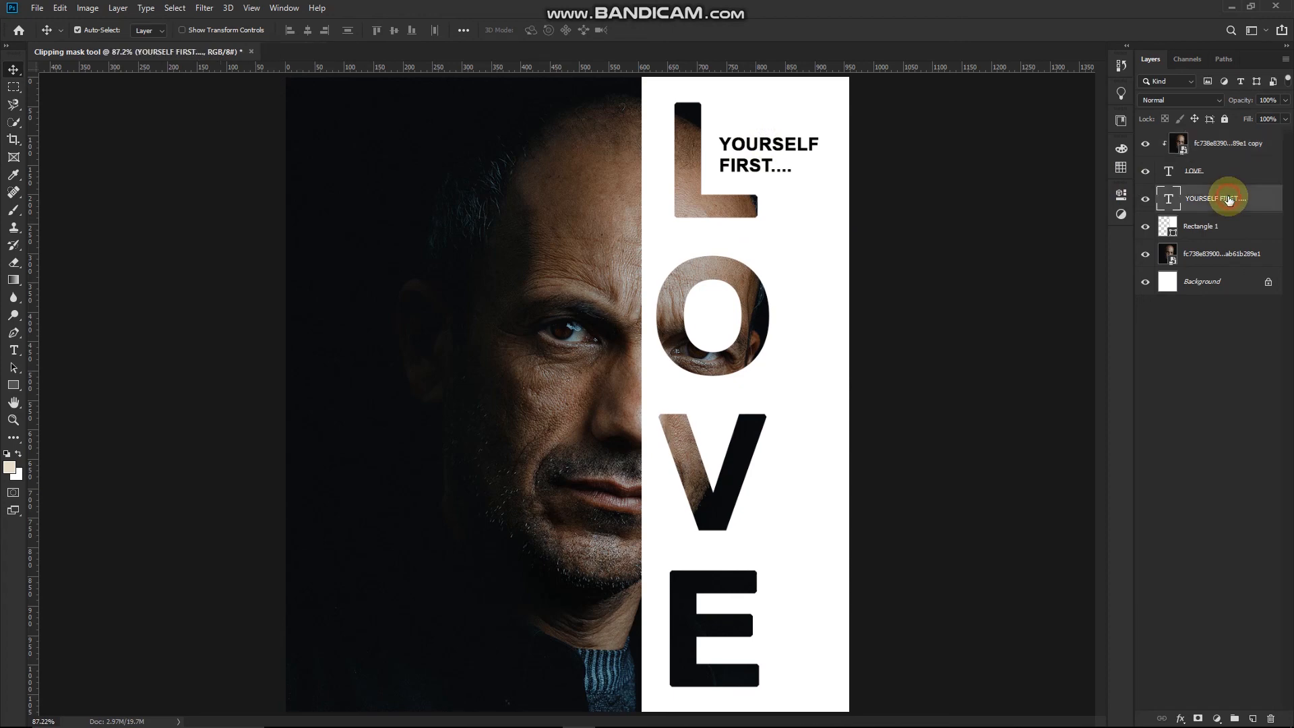
{"action": "key", "text": "Right"}
{"action": "key", "text": "Right"}
{"action": "key", "text": "Right"}
{"action": "key", "text": "Right"}
{"action": "key", "text": "Right"}
{"action": "key", "text": "Right"}
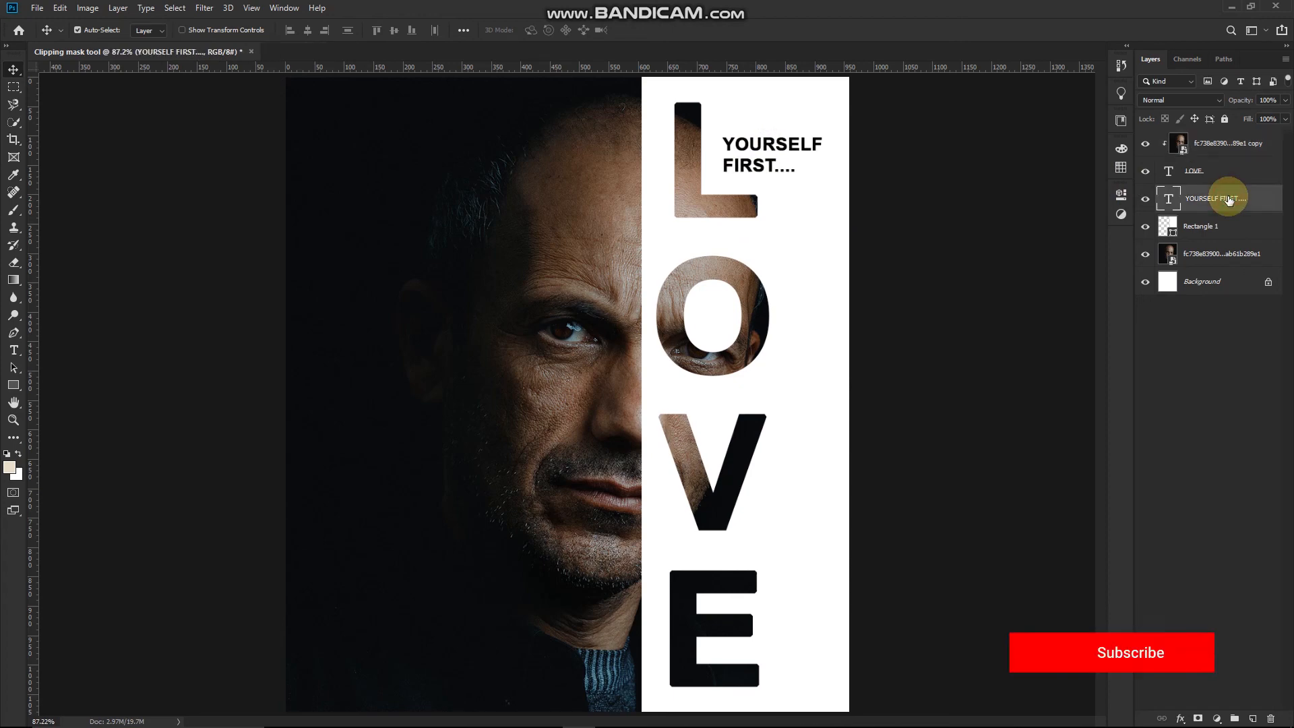
{"action": "left_click", "coordinate": [972, 322]}
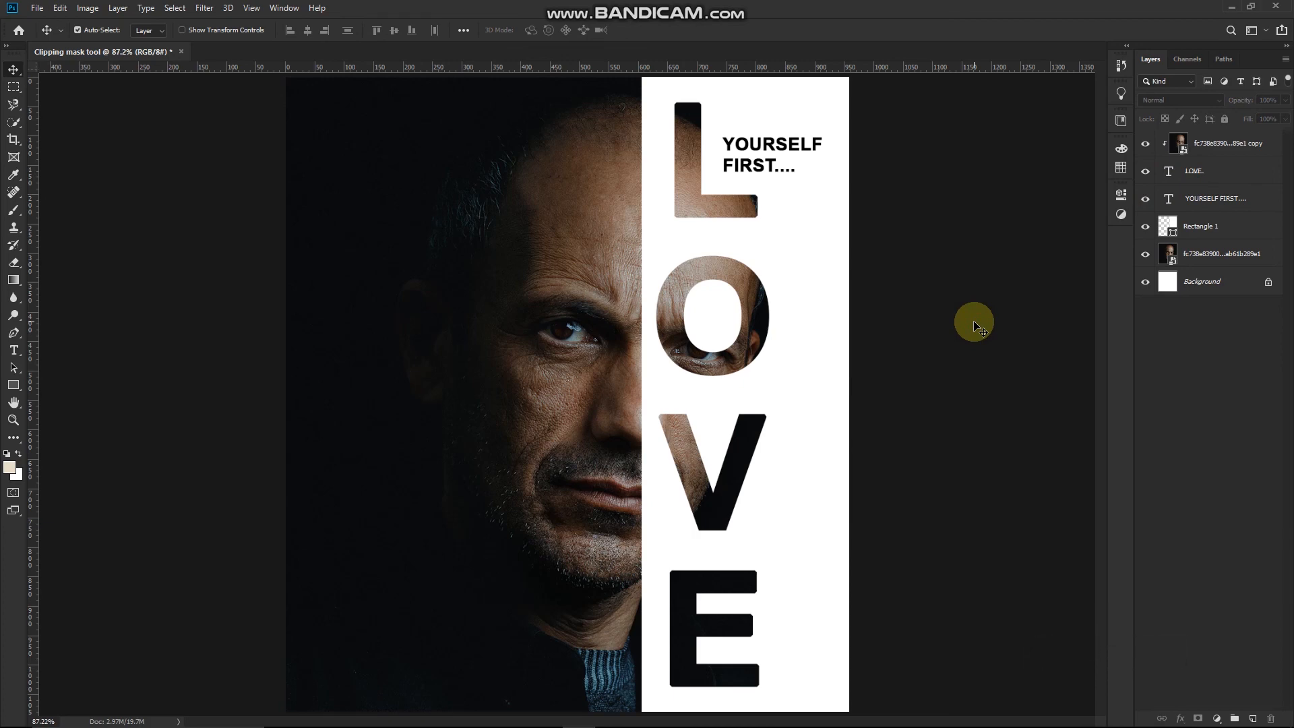
{"action": "key", "text": "ctrl+minus"}
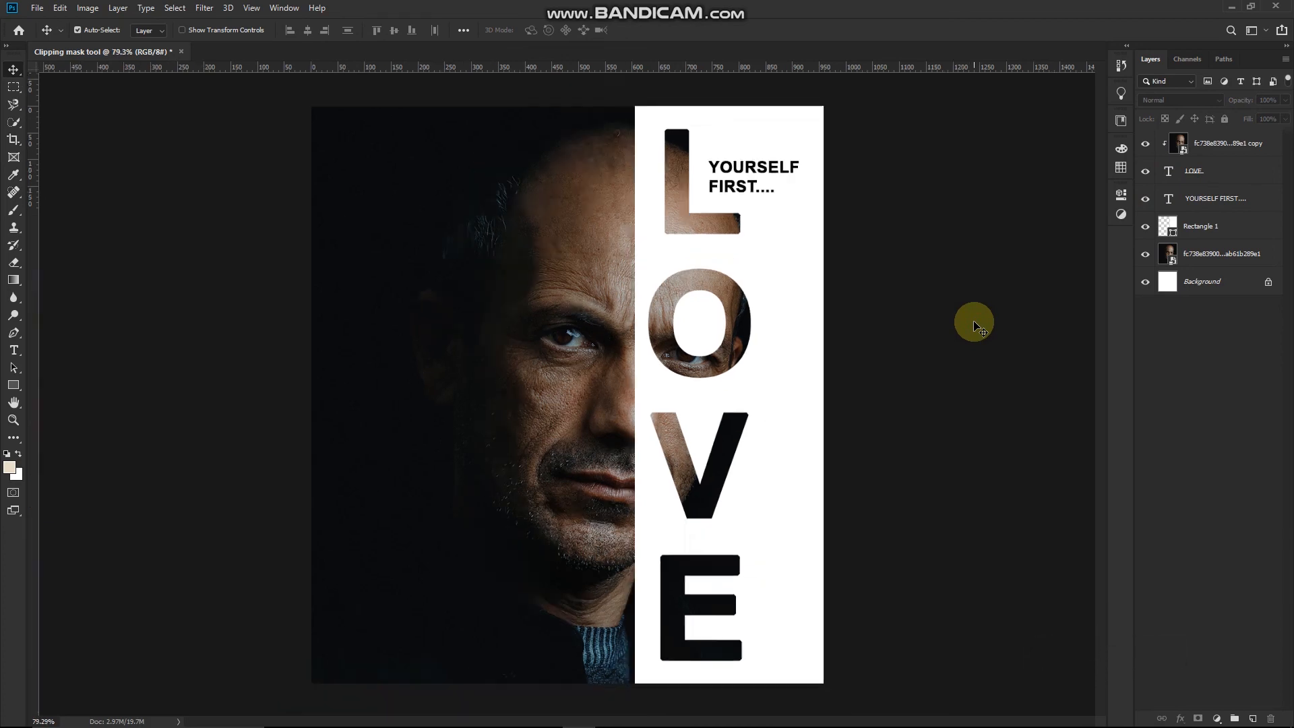
{"action": "key", "text": "ctrl+plus"}
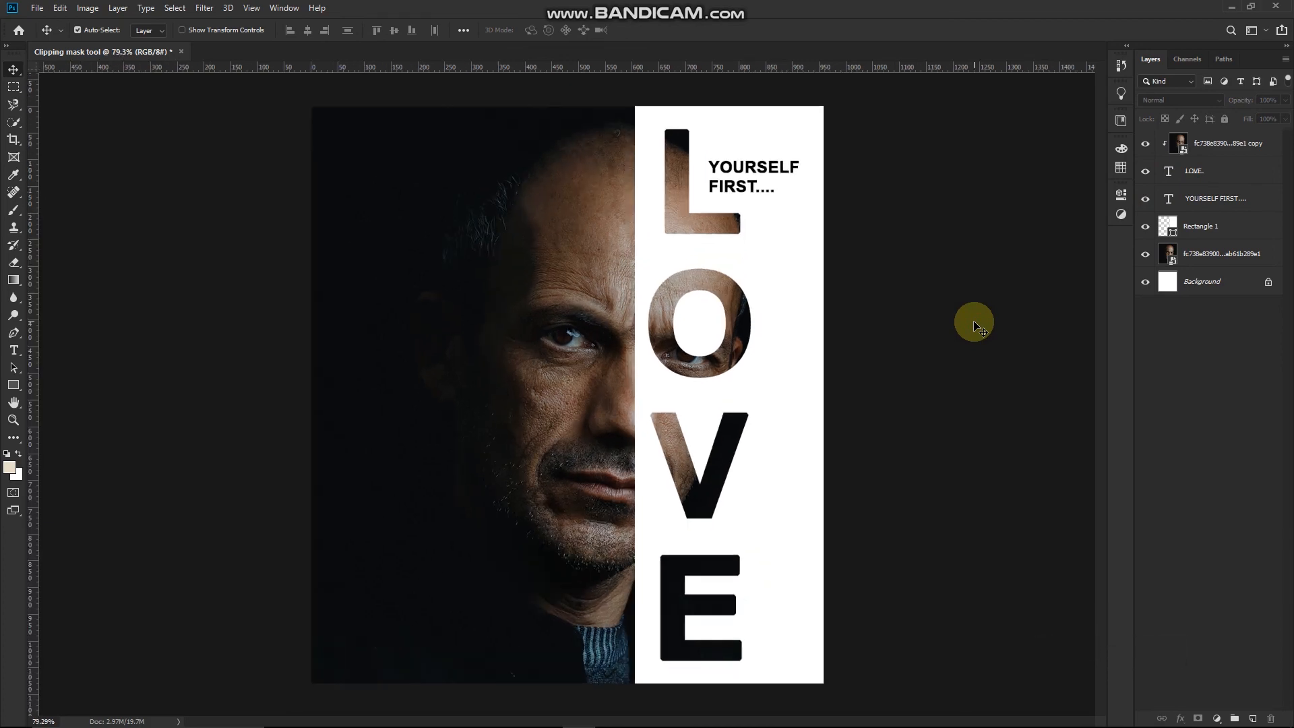